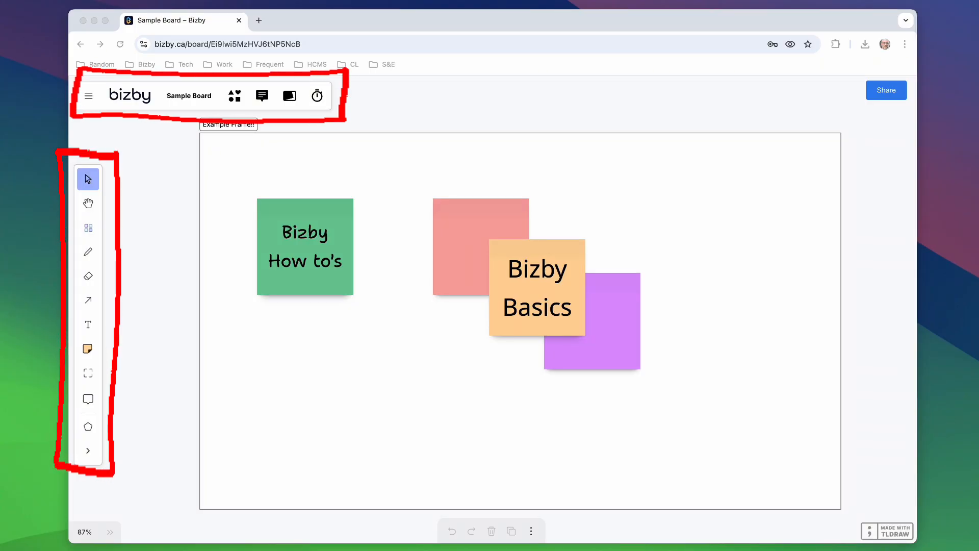
Turn on the Always snap and Show grid preferences for the board
{"action": "left_click", "coordinate": [143, 313]}
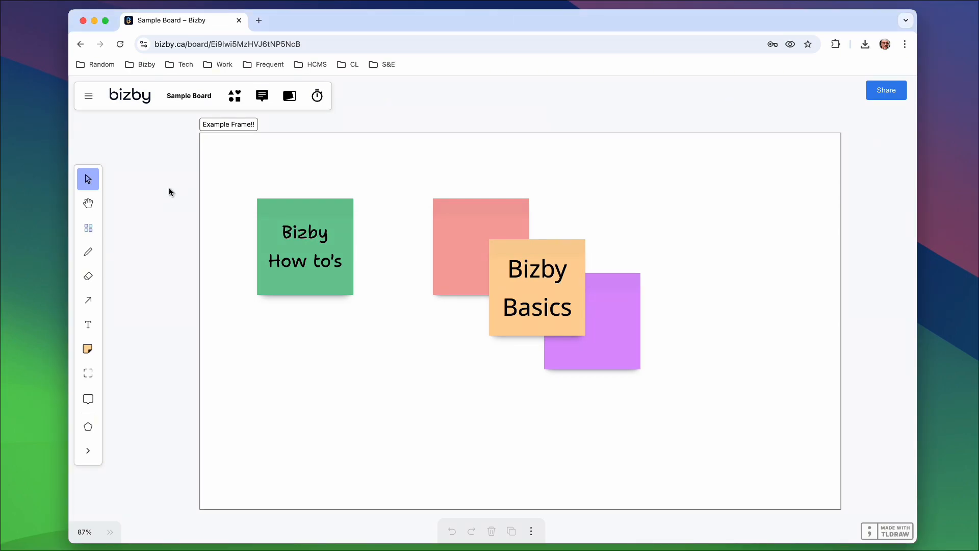
{"action": "left_click", "coordinate": [88, 95]}
{"action": "mouse_move", "coordinate": [128, 257]}
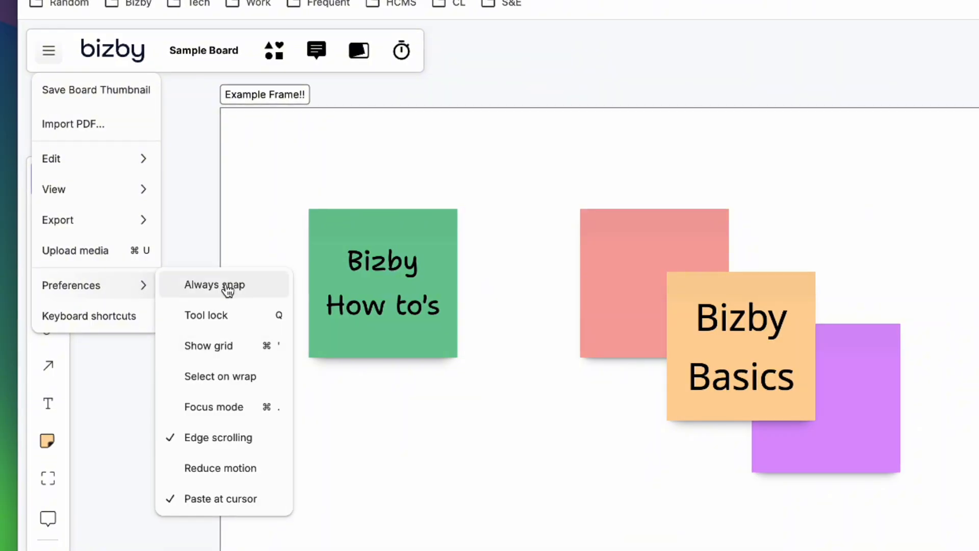
{"action": "left_click", "coordinate": [228, 289]}
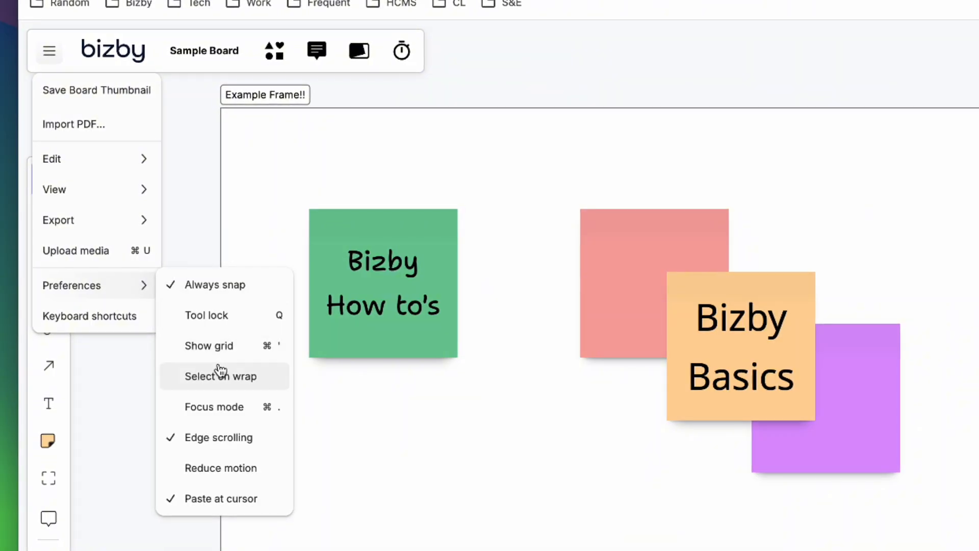
{"action": "left_click", "coordinate": [219, 349]}
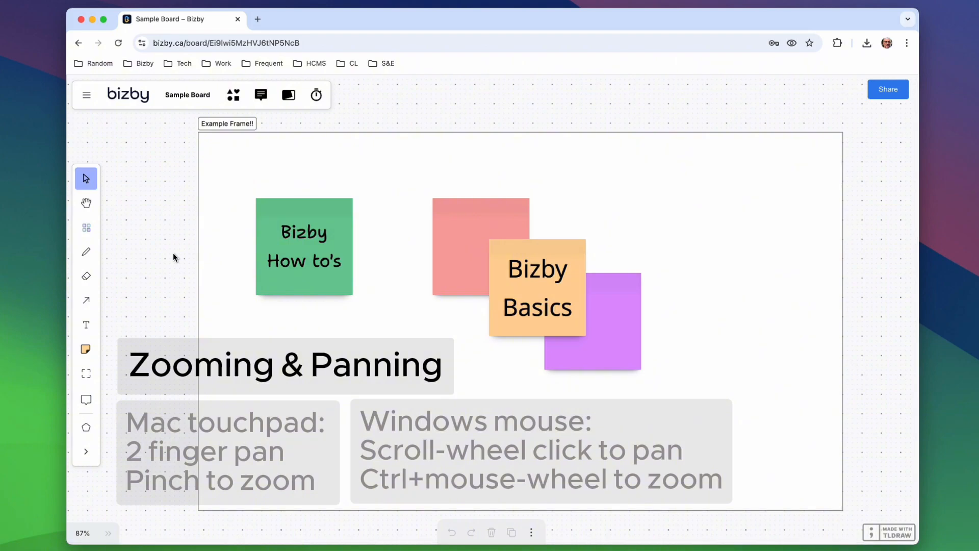
Zoom the board out to 37% and back in to 83%, and pan around the example frame
{"action": "scroll", "coordinate": [164, 266], "scroll_direction": "down", "scroll_amount": 8}
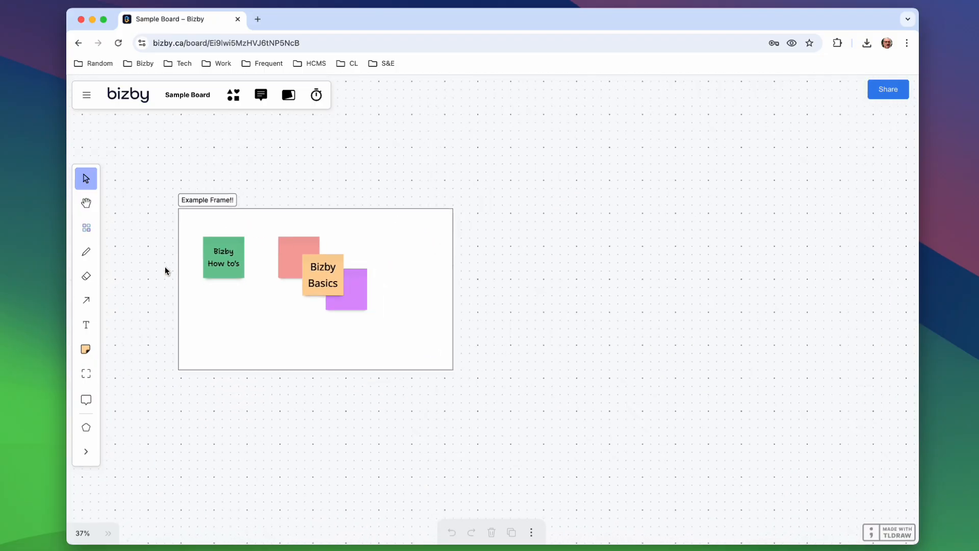
{"action": "scroll", "coordinate": [164, 266], "scroll_direction": "up", "scroll_amount": 6}
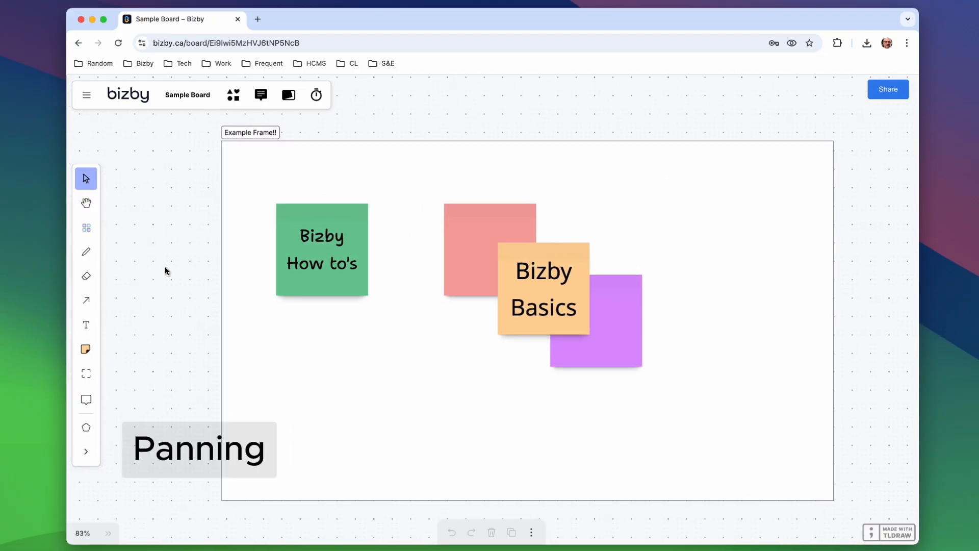
{"action": "scroll", "coordinate": [164, 267], "scroll_direction": "left", "scroll_amount": 5}
{"action": "scroll", "coordinate": [164, 267], "scroll_direction": "right", "scroll_amount": 10}
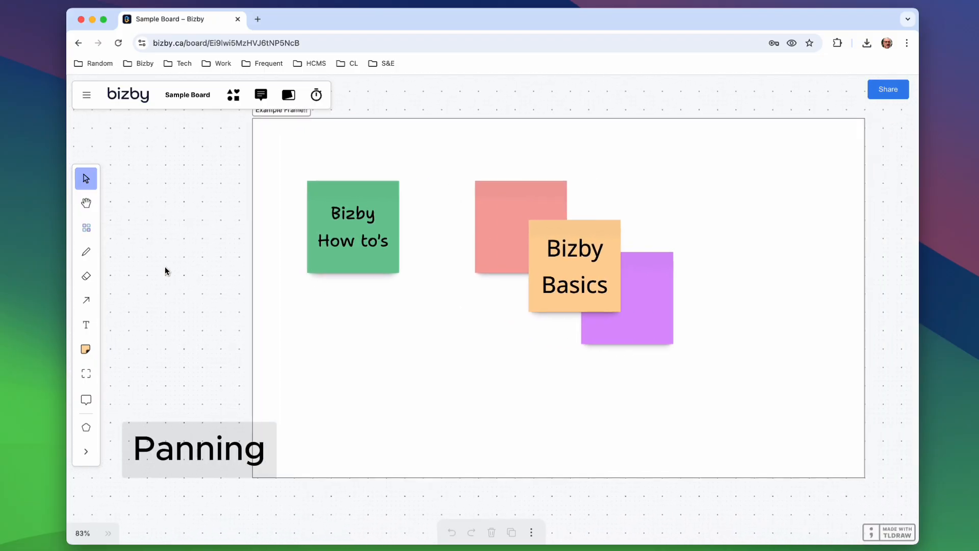
{"action": "scroll", "coordinate": [164, 266], "scroll_direction": "left", "scroll_amount": 3}
{"action": "scroll", "coordinate": [164, 266], "scroll_direction": "left", "scroll_amount": 4}
{"action": "scroll", "coordinate": [165, 266], "scroll_direction": "right", "scroll_amount": 1}
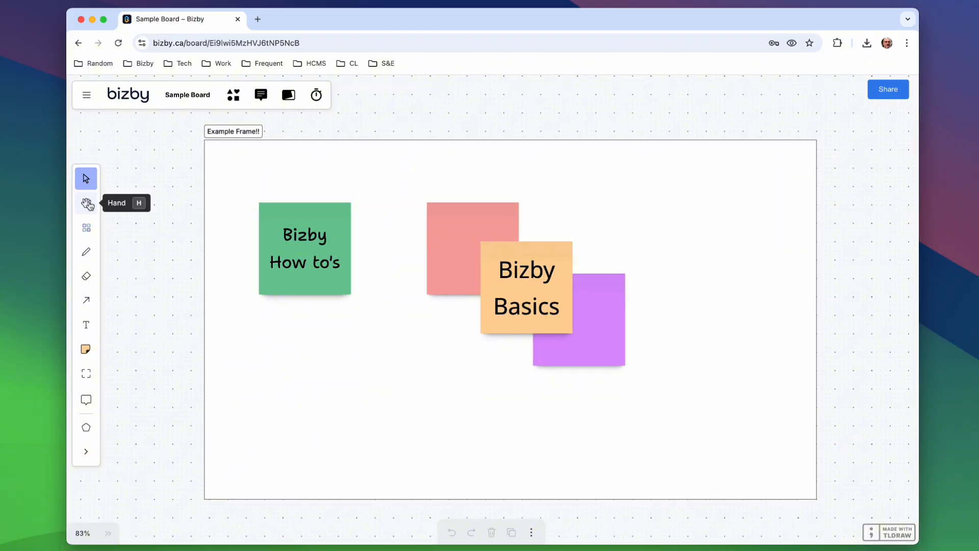
Pan the board slightly with the Hand tool and return to the Select tool
{"action": "left_click", "coordinate": [87, 203]}
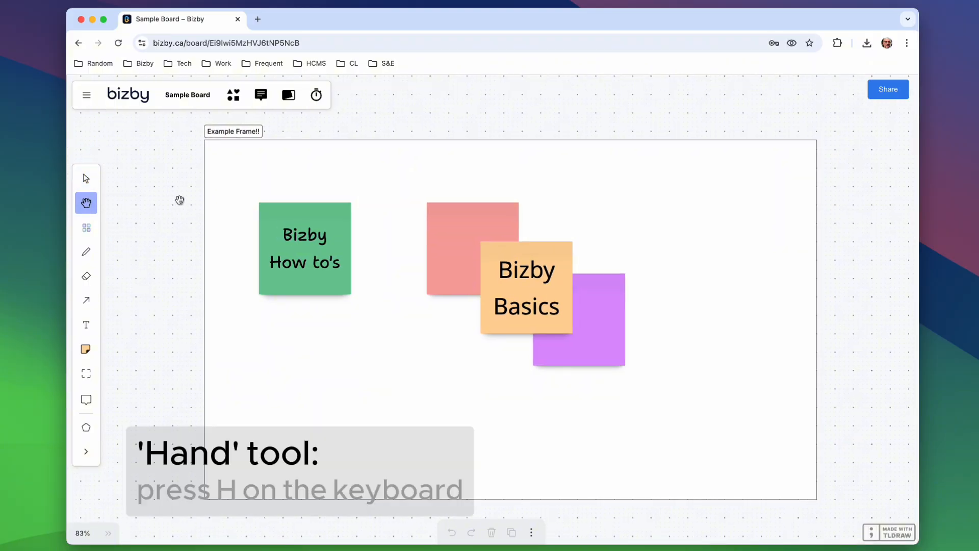
{"action": "mouse_move", "coordinate": [394, 245]}
{"action": "left_mouse_down"}
{"action": "mouse_move", "coordinate": [395, 255]}
{"action": "mouse_move", "coordinate": [313, 374]}
{"action": "mouse_move", "coordinate": [508, 342]}
{"action": "mouse_move", "coordinate": [359, 250]}
{"action": "mouse_move", "coordinate": [365, 238]}
{"action": "mouse_move", "coordinate": [390, 249]}
{"action": "left_mouse_up"}
{"action": "scroll", "coordinate": [391, 250], "scroll_direction": "up", "scroll_amount": 1}
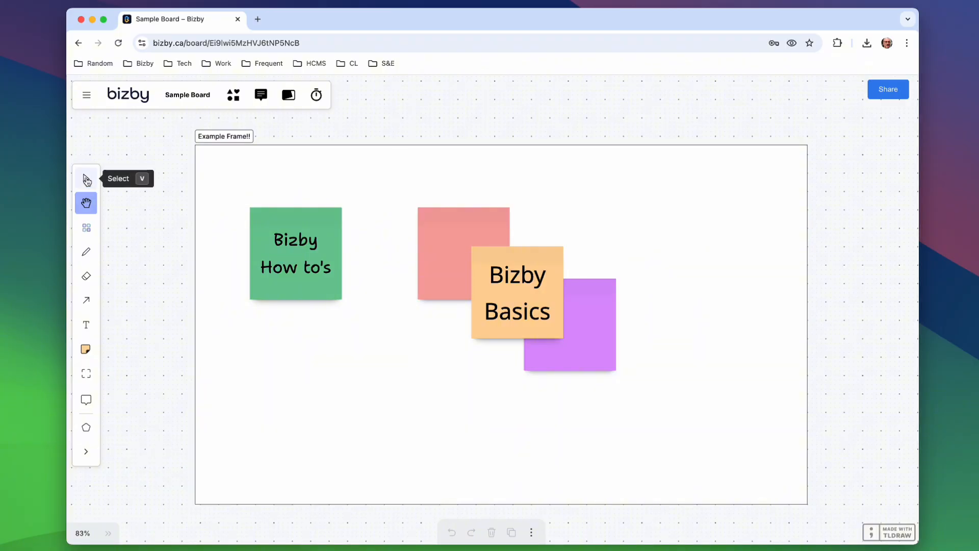
{"action": "left_click", "coordinate": [87, 180]}
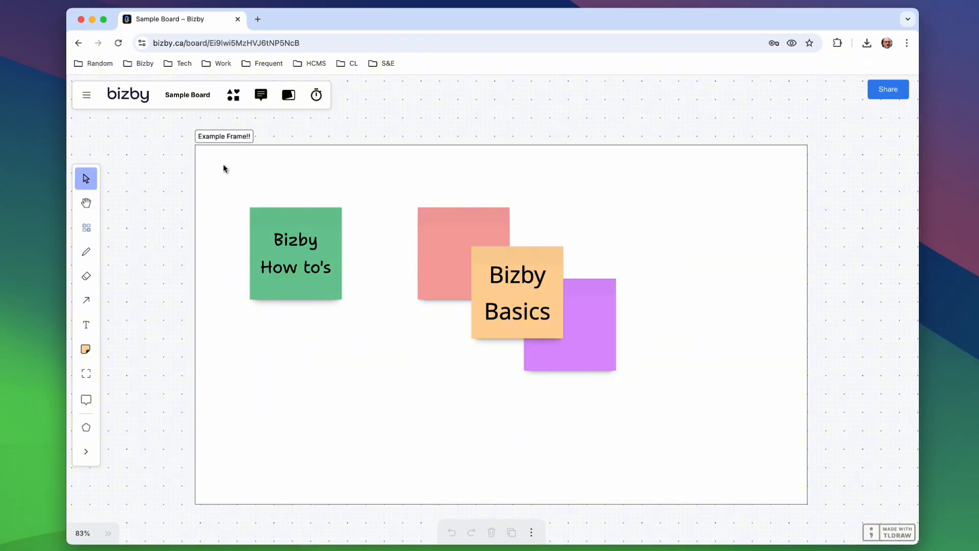
Select the example frame and the green, pink, orange and purple sticky notes one after another
{"action": "left_click", "coordinate": [223, 138]}
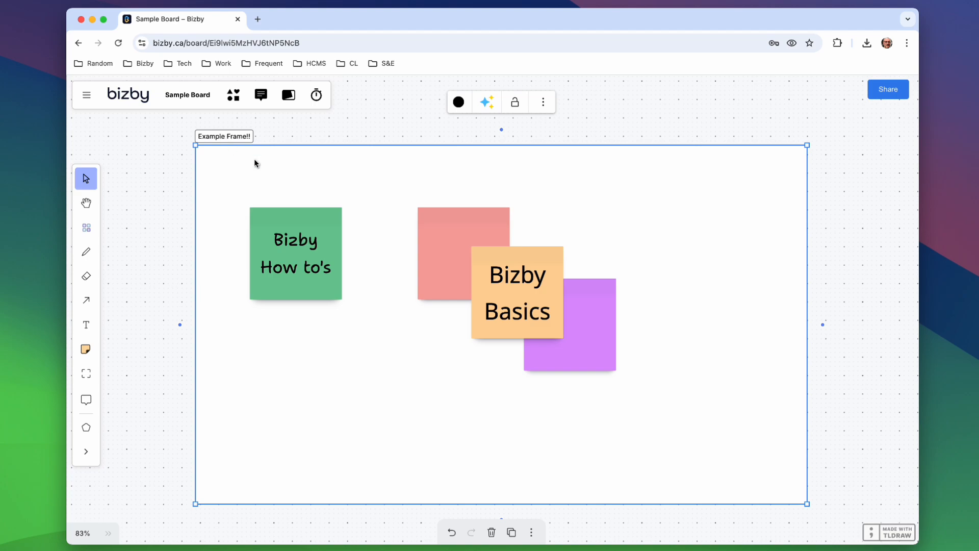
{"action": "left_click", "coordinate": [294, 214]}
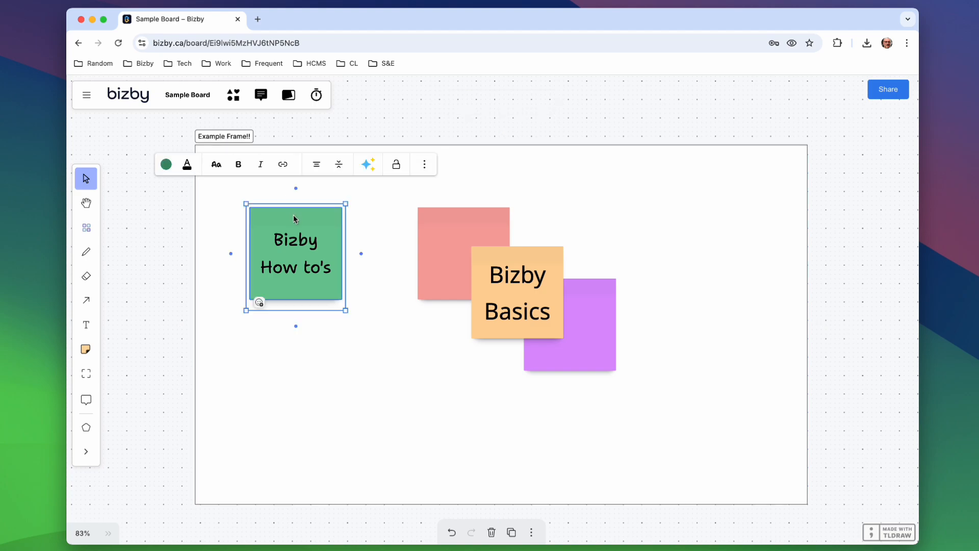
{"action": "left_click", "coordinate": [442, 215]}
{"action": "left_click", "coordinate": [542, 260]}
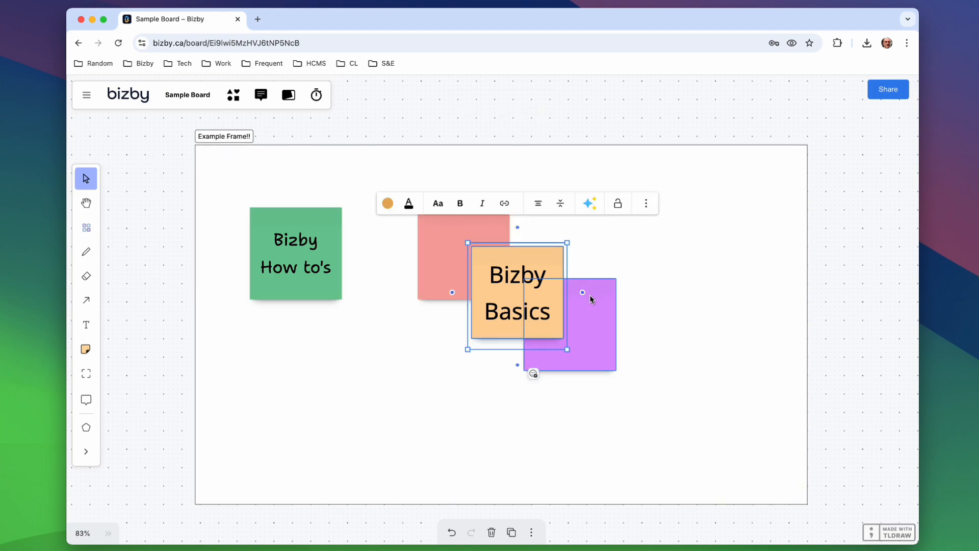
{"action": "left_click", "coordinate": [606, 319]}
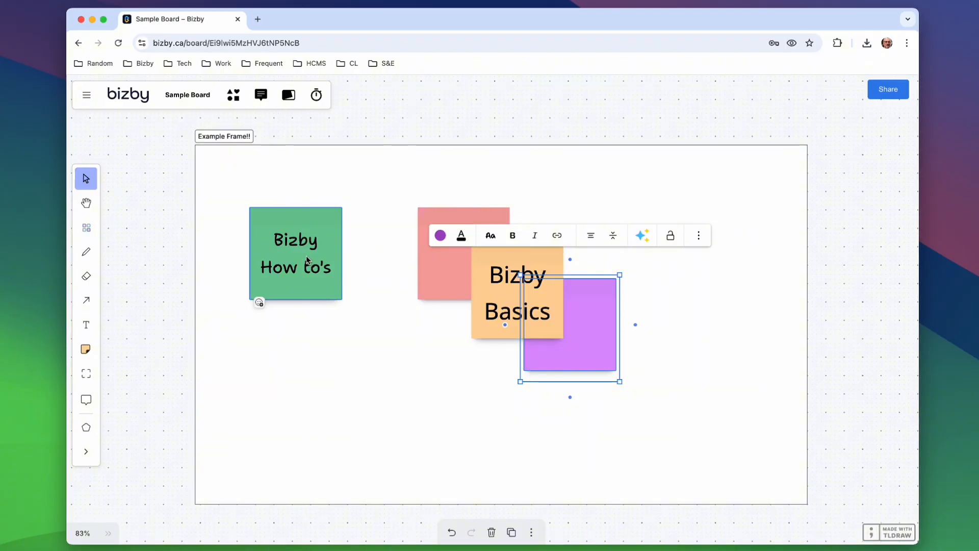
Move the green "Bizby How to's" note slightly to the right within the frame and clear the selection
{"action": "mouse_move", "coordinate": [304, 251]}
{"action": "left_mouse_down"}
{"action": "mouse_move", "coordinate": [351, 252]}
{"action": "mouse_move", "coordinate": [311, 254]}
{"action": "mouse_move", "coordinate": [319, 286]}
{"action": "mouse_move", "coordinate": [308, 250]}
{"action": "left_mouse_up"}
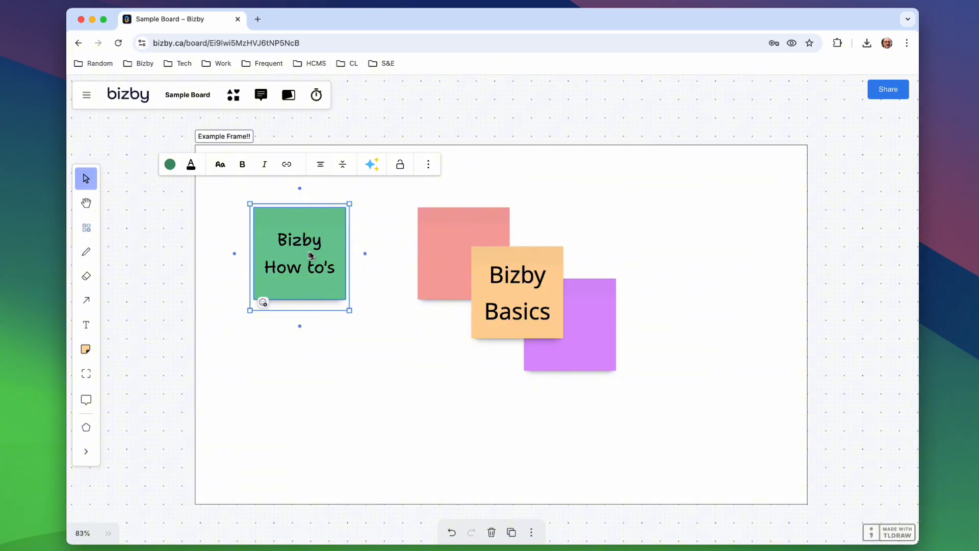
{"action": "left_click", "coordinate": [227, 196]}
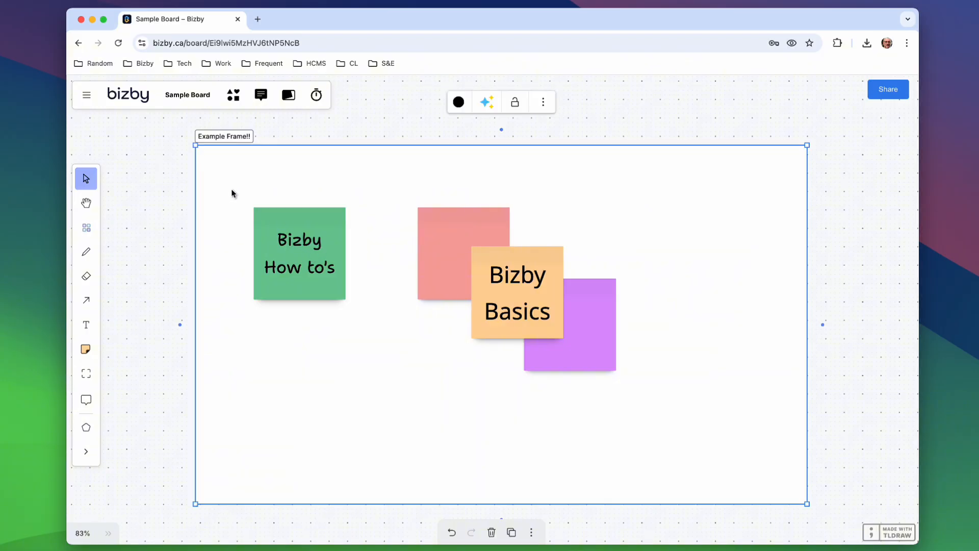
{"action": "left_click", "coordinate": [188, 202]}
Arrange all four sticky notes into a grid with three columns, and undo that arrangement
{"action": "left_click_drag", "start_coordinate": [241, 191], "coordinate": [677, 396]}
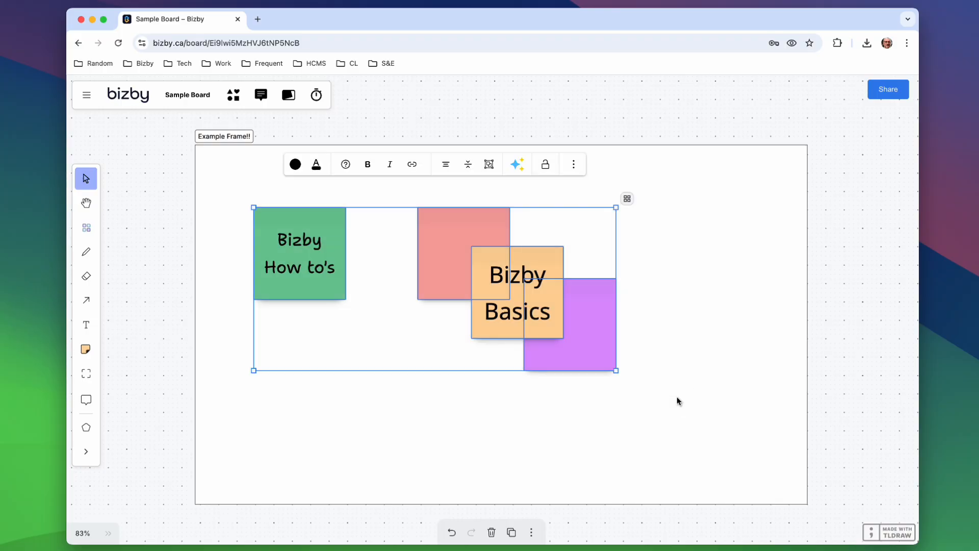
{"action": "left_click", "coordinate": [627, 198]}
{"action": "left_click", "coordinate": [653, 199]}
{"action": "left_click_drag", "start_coordinate": [655, 201], "coordinate": [615, 212]}
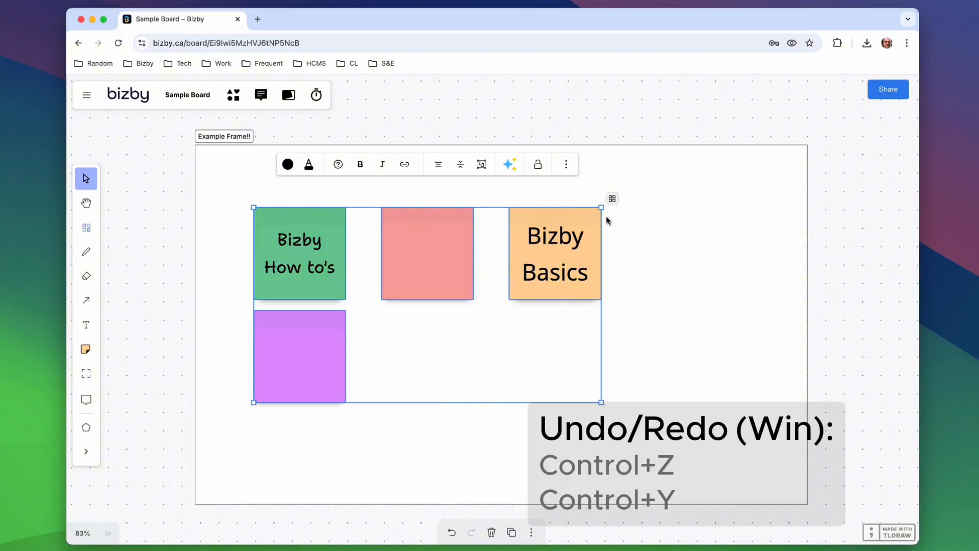
{"action": "left_click", "coordinate": [452, 532]}
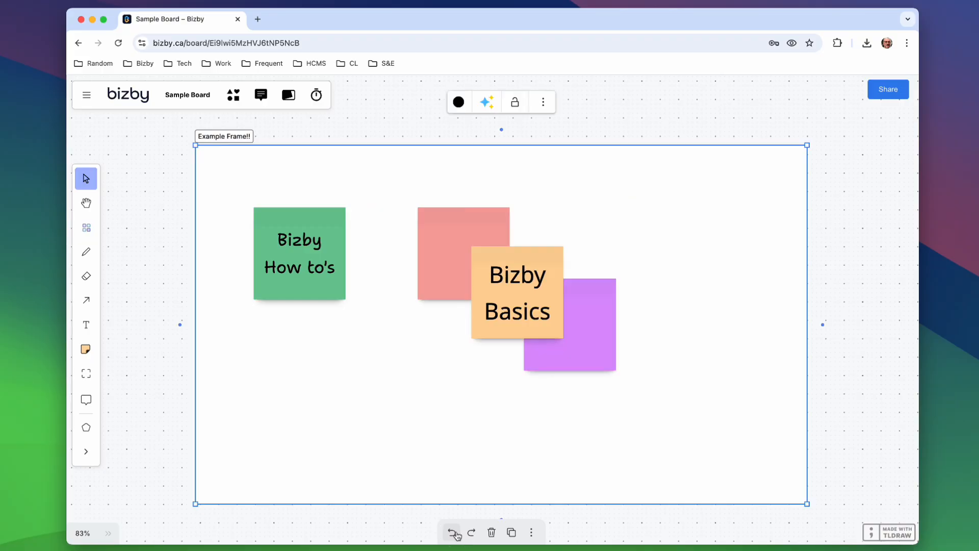
{"action": "left_click", "coordinate": [366, 374]}
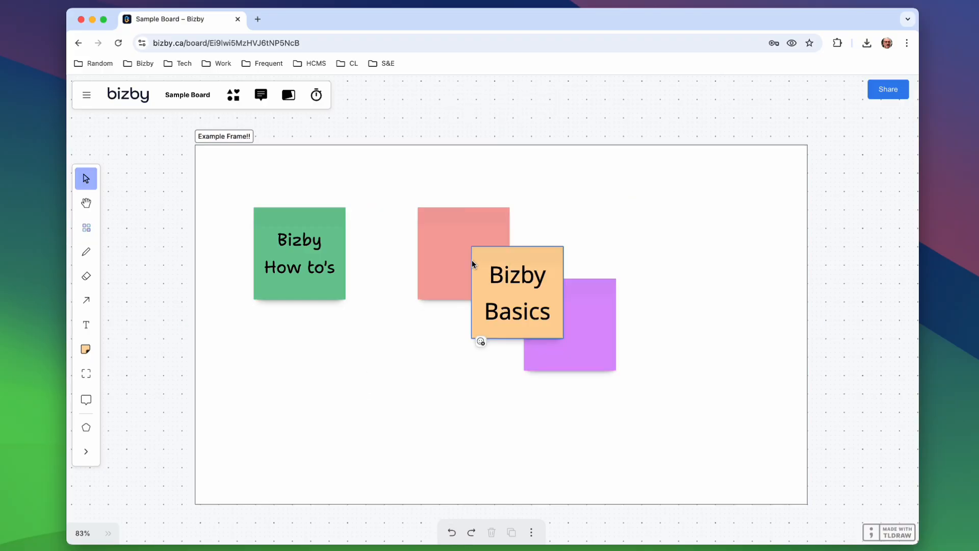
Reorder the pink sticky note to the front, send it to the back, and bring it to the front again
{"action": "left_click", "coordinate": [464, 278]}
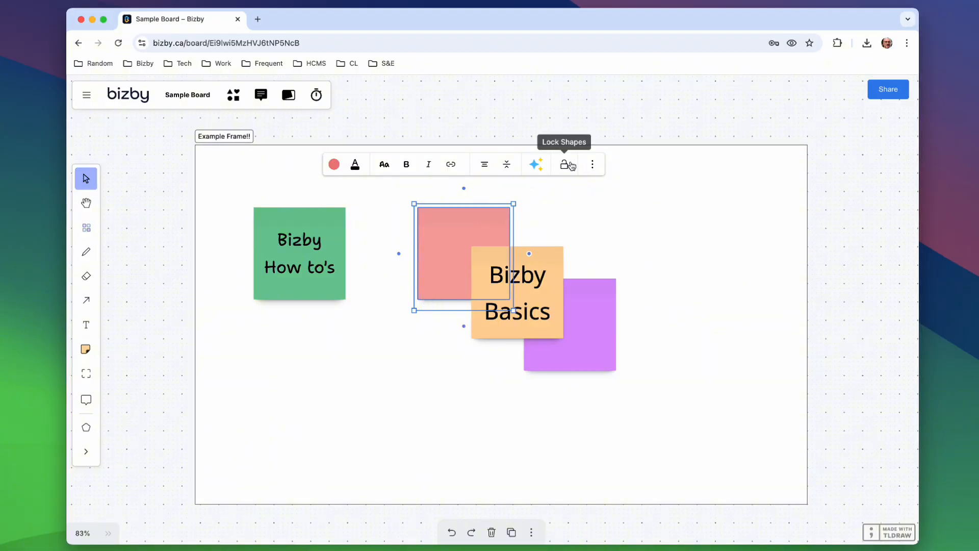
{"action": "left_click", "coordinate": [592, 165]}
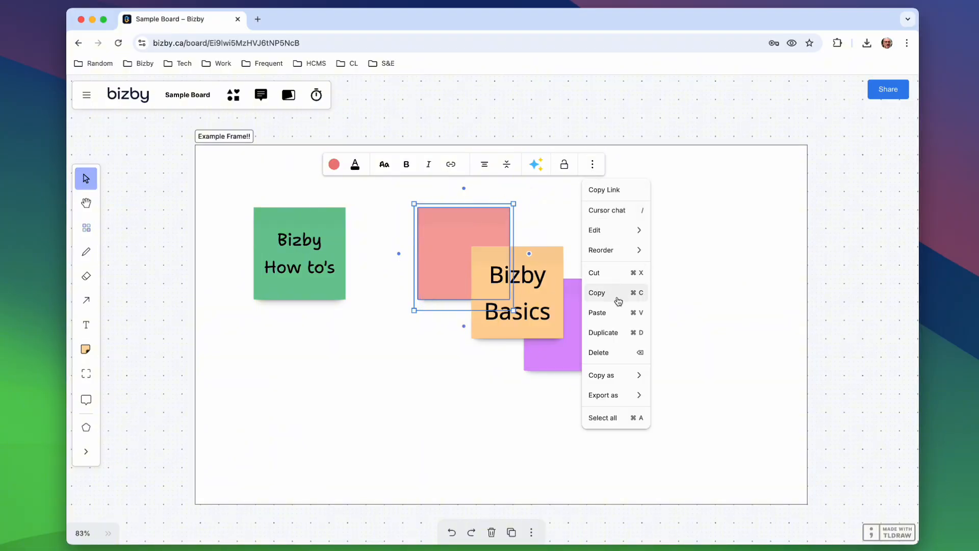
{"action": "mouse_move", "coordinate": [618, 251]}
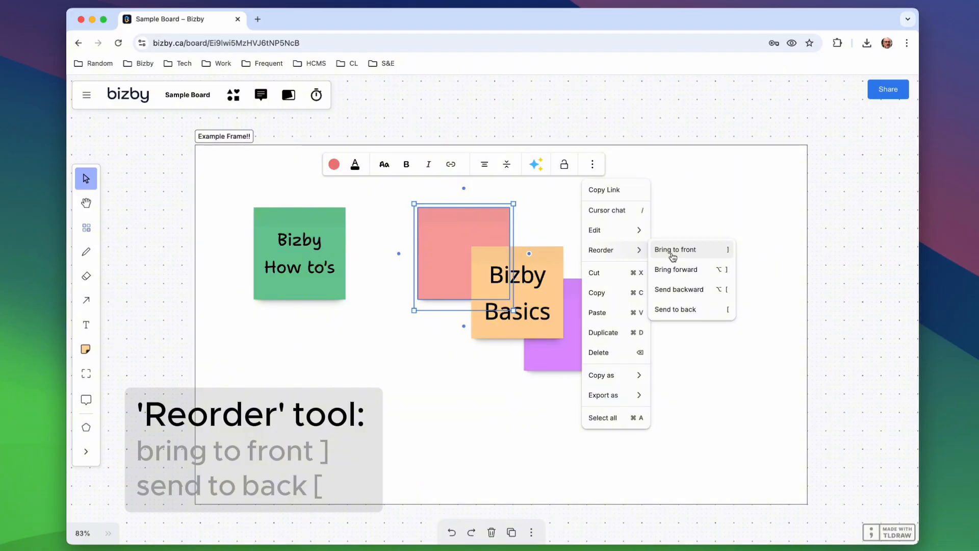
{"action": "left_click", "coordinate": [691, 254]}
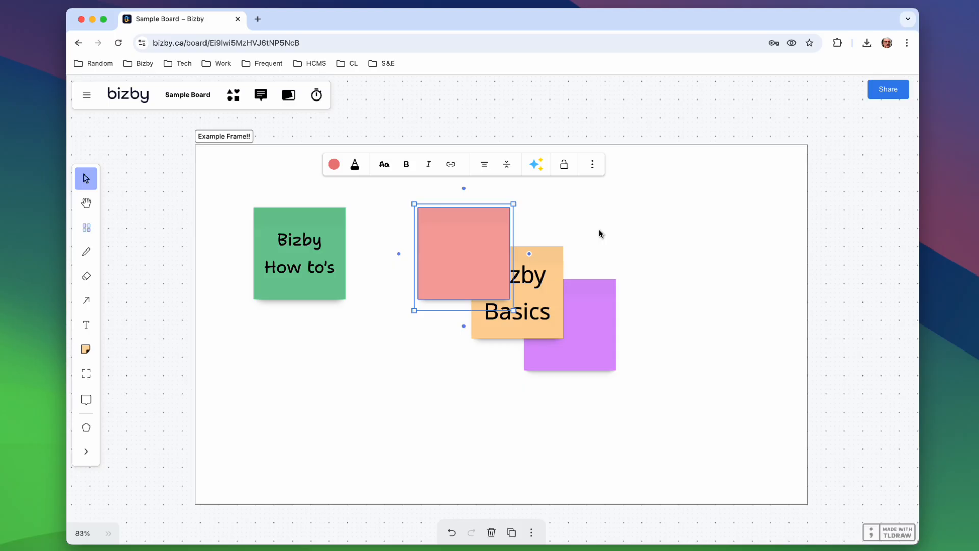
{"action": "key", "text": "["}
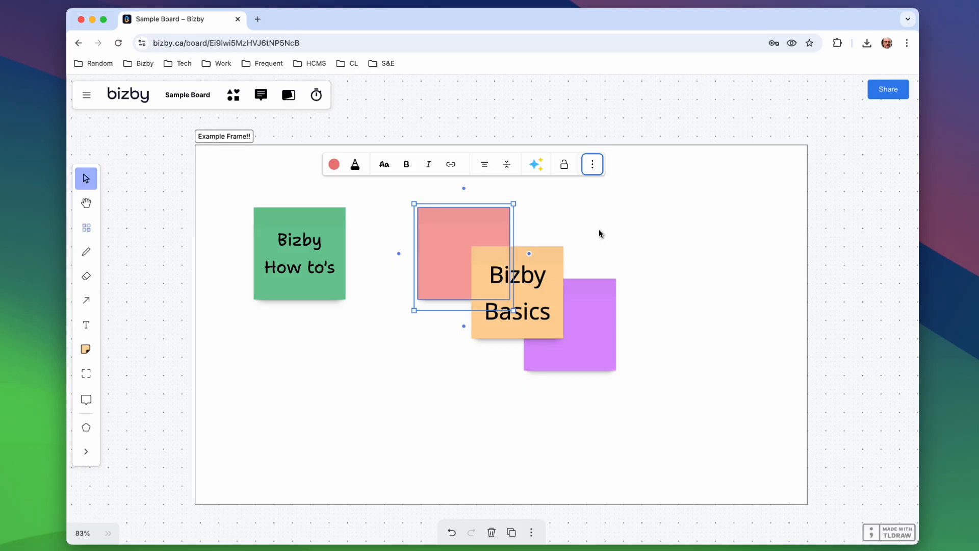
{"action": "key", "text": "]"}
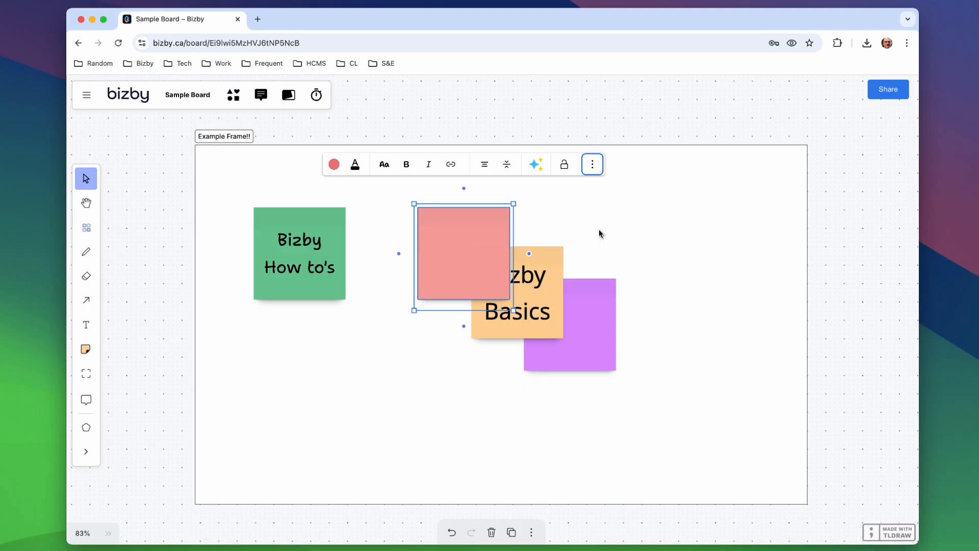
Bring the orange "Bizby Basics" note to the front, trying it at the back as well, and deselect it
{"action": "left_click", "coordinate": [558, 262]}
{"action": "key", "text": "]"}
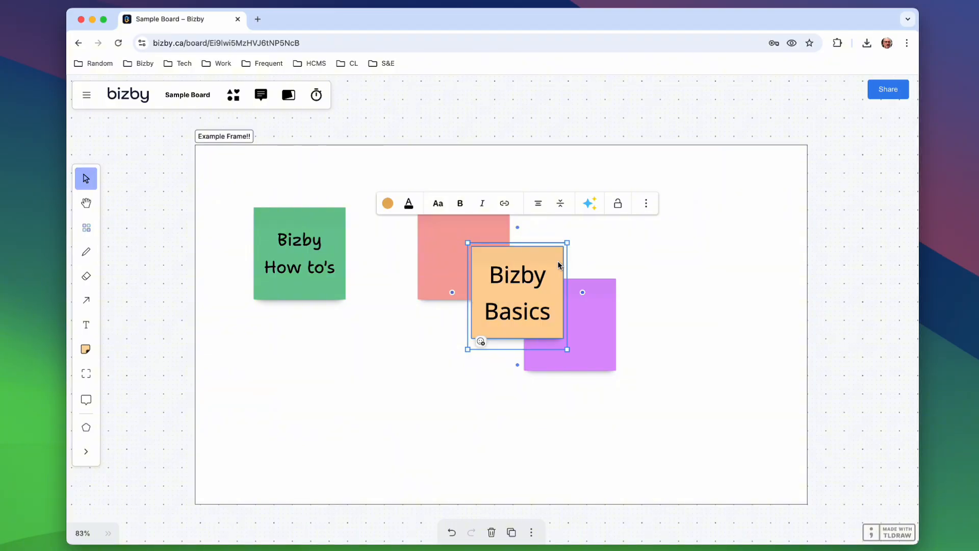
{"action": "key", "text": "["}
{"action": "key", "text": "]"}
{"action": "left_click", "coordinate": [619, 258]}
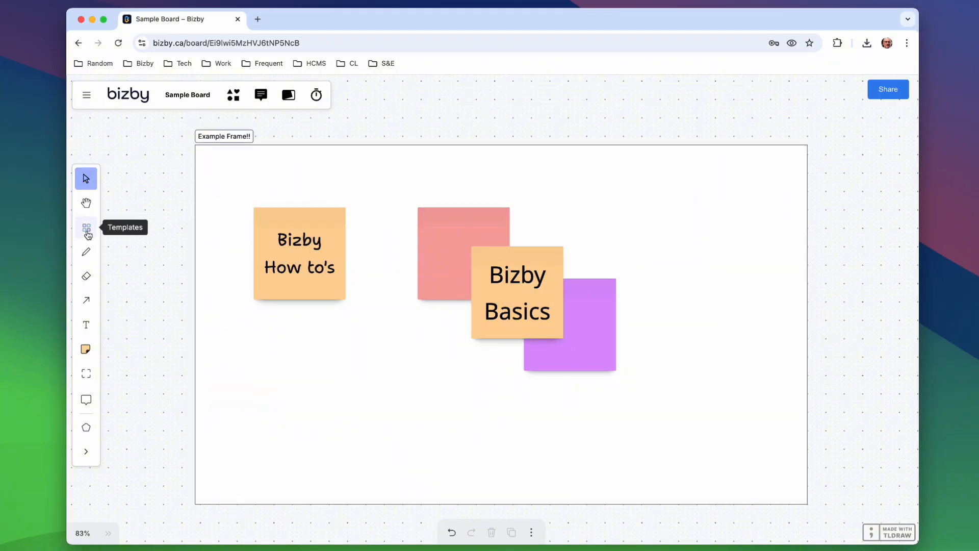
Browse the Product Management and Retrospective template categories and close the template library
{"action": "left_click", "coordinate": [86, 228]}
{"action": "left_click", "coordinate": [233, 223]}
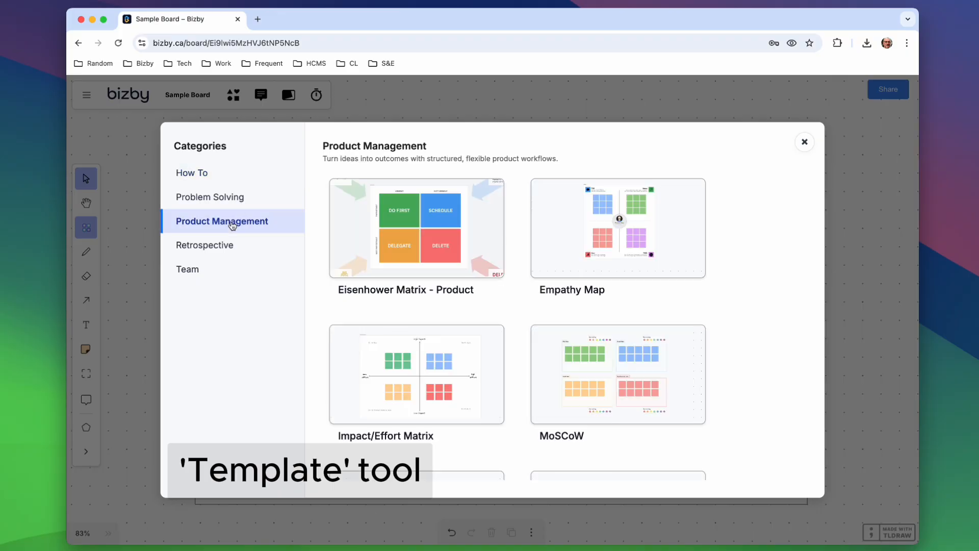
{"action": "left_click", "coordinate": [233, 245]}
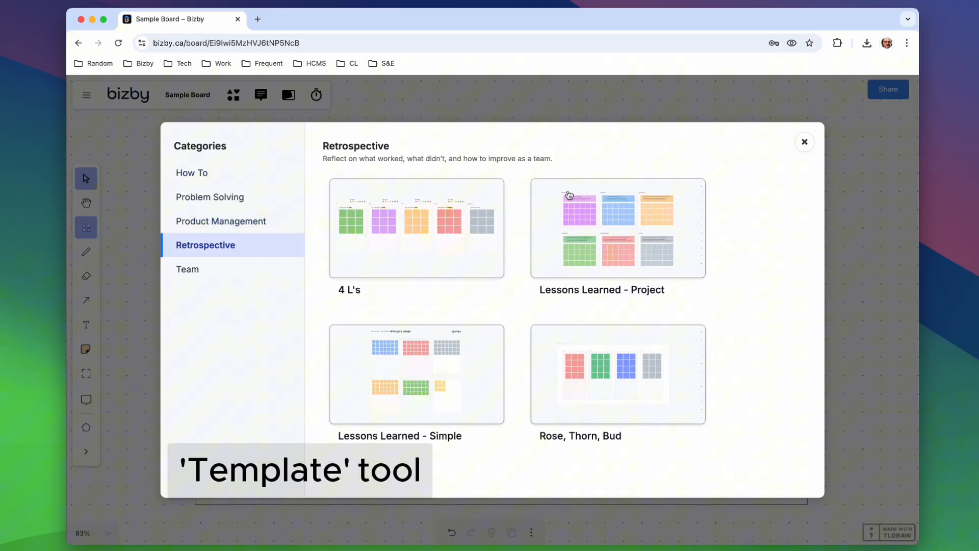
{"action": "left_click", "coordinate": [804, 143]}
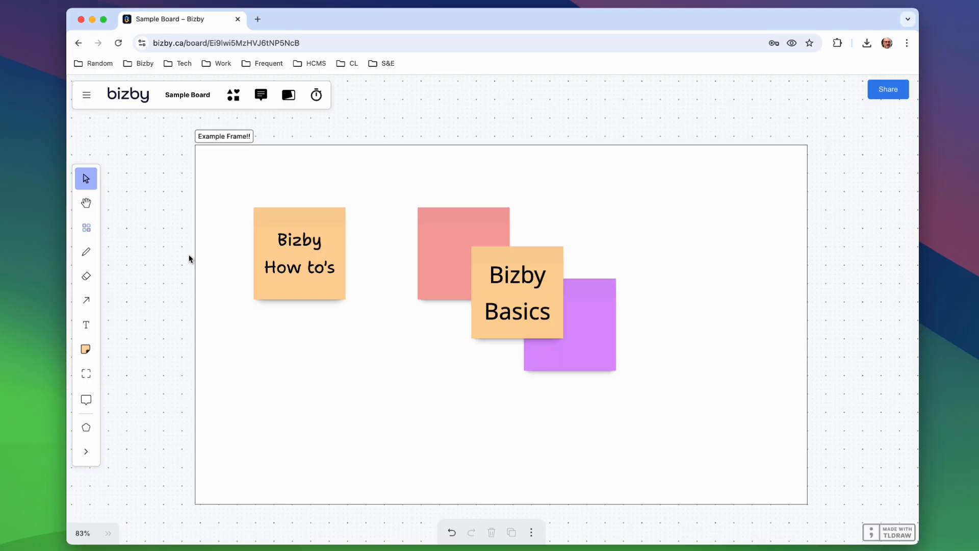
Draw a black 8px freehand zigzag line below the "Bizby How to's" note and return to the Select tool
{"action": "left_click", "coordinate": [86, 252]}
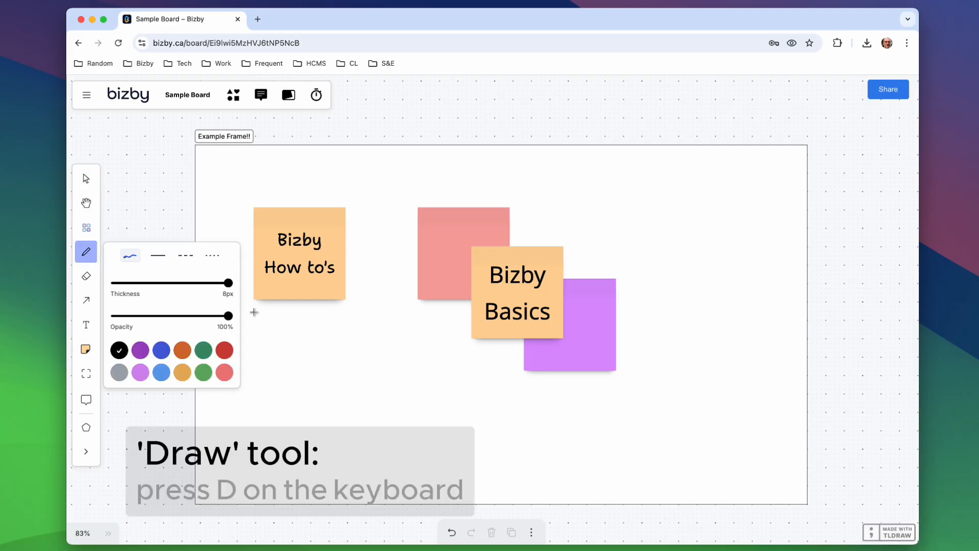
{"action": "mouse_move", "coordinate": [279, 337]}
{"action": "left_mouse_down"}
{"action": "mouse_move", "coordinate": [301, 383]}
{"action": "mouse_move", "coordinate": [500, 403]}
{"action": "left_mouse_up"}
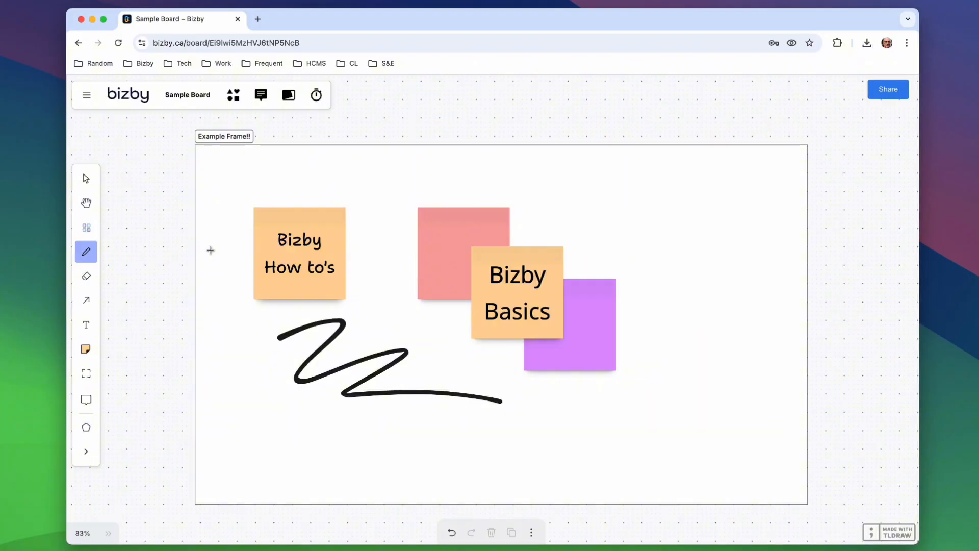
{"action": "left_click", "coordinate": [85, 180]}
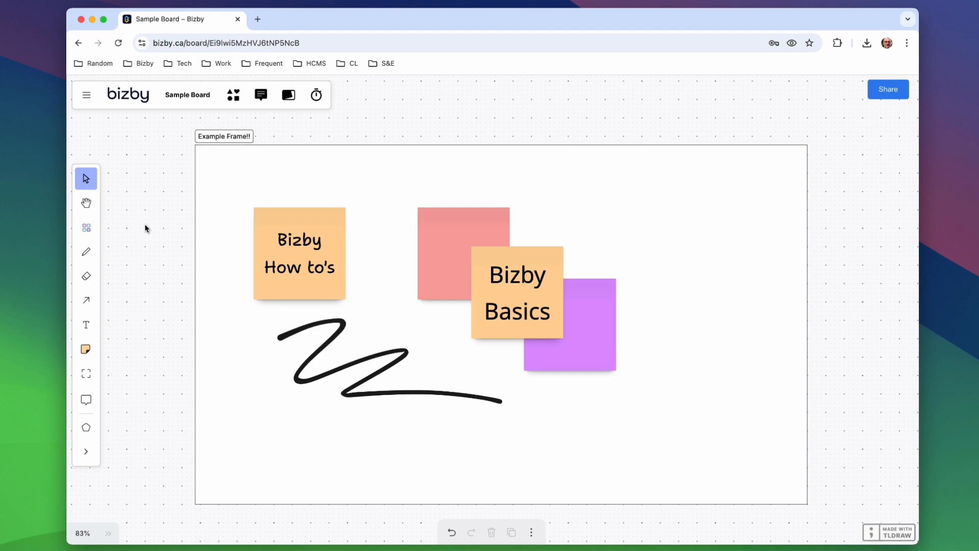
Restyle the black freehand zigzag line with 4px thickness and dark blue color
{"action": "left_click", "coordinate": [321, 327]}
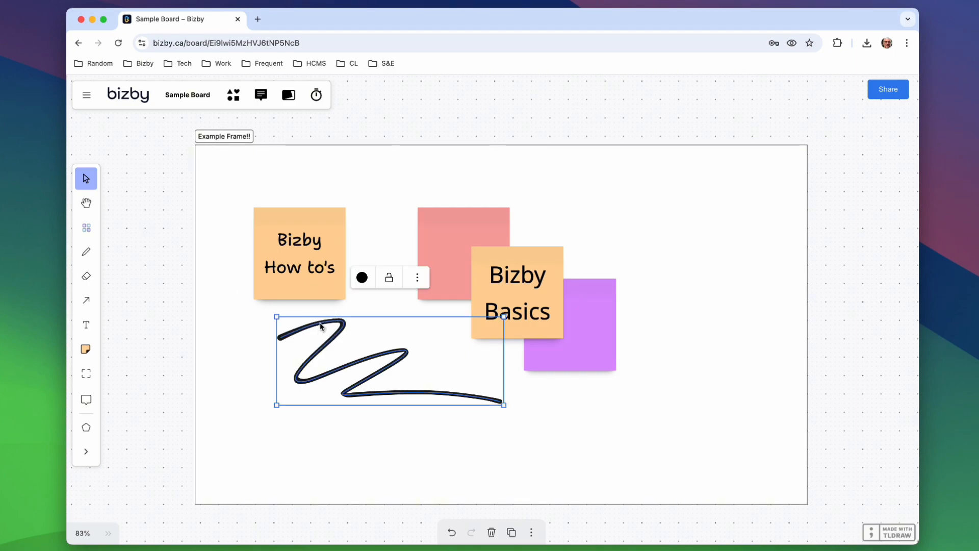
{"action": "left_click", "coordinate": [362, 277]}
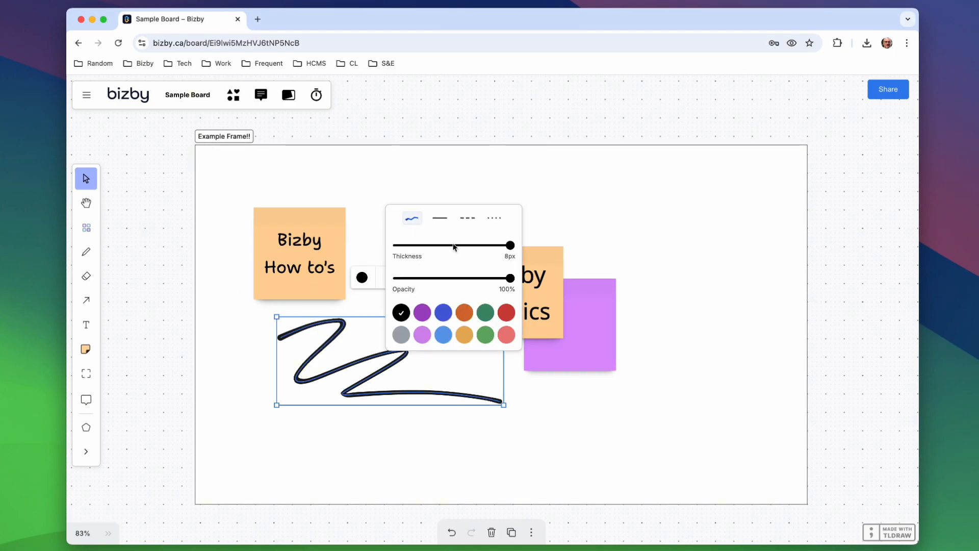
{"action": "mouse_move", "coordinate": [454, 247]}
{"action": "left_mouse_down"}
{"action": "mouse_move", "coordinate": [462, 247]}
{"action": "mouse_move", "coordinate": [444, 247]}
{"action": "left_mouse_up"}
{"action": "left_click", "coordinate": [443, 312]}
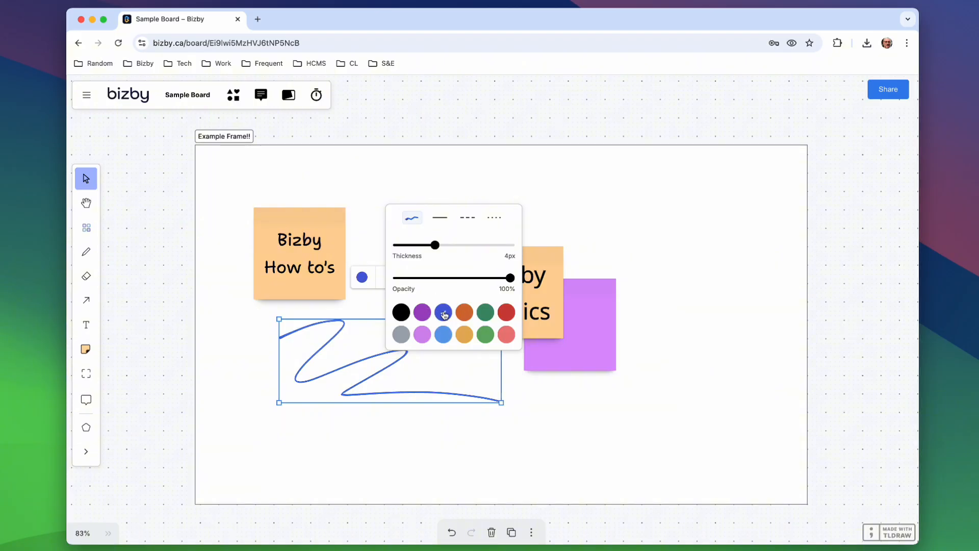
{"action": "left_click", "coordinate": [441, 382]}
Move the blue freehand line onto the pink, orange and purple sticky notes, and erase it
{"action": "left_click", "coordinate": [398, 364]}
{"action": "mouse_move", "coordinate": [396, 361]}
{"action": "left_mouse_down"}
{"action": "mouse_move", "coordinate": [459, 299]}
{"action": "mouse_move", "coordinate": [479, 292]}
{"action": "mouse_move", "coordinate": [494, 305]}
{"action": "left_mouse_up"}
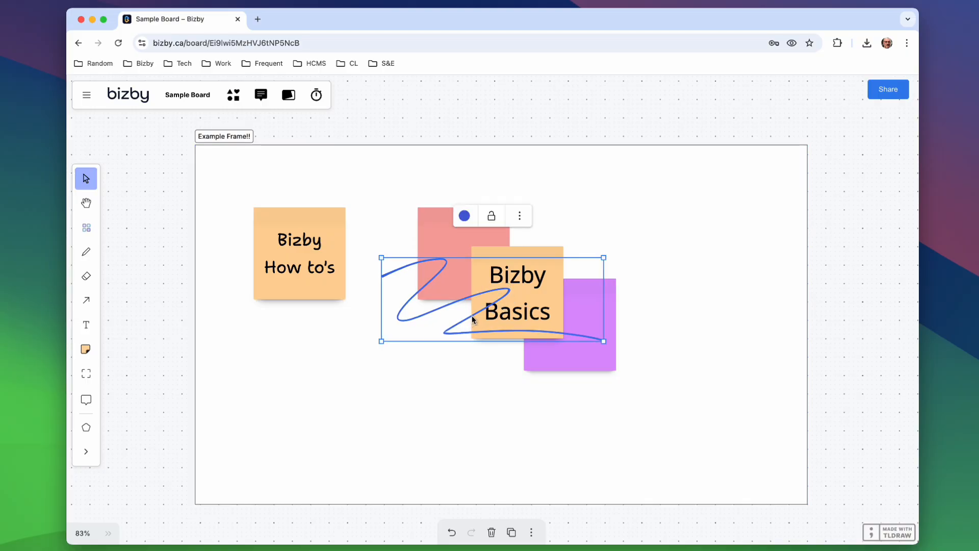
{"action": "left_click", "coordinate": [426, 372]}
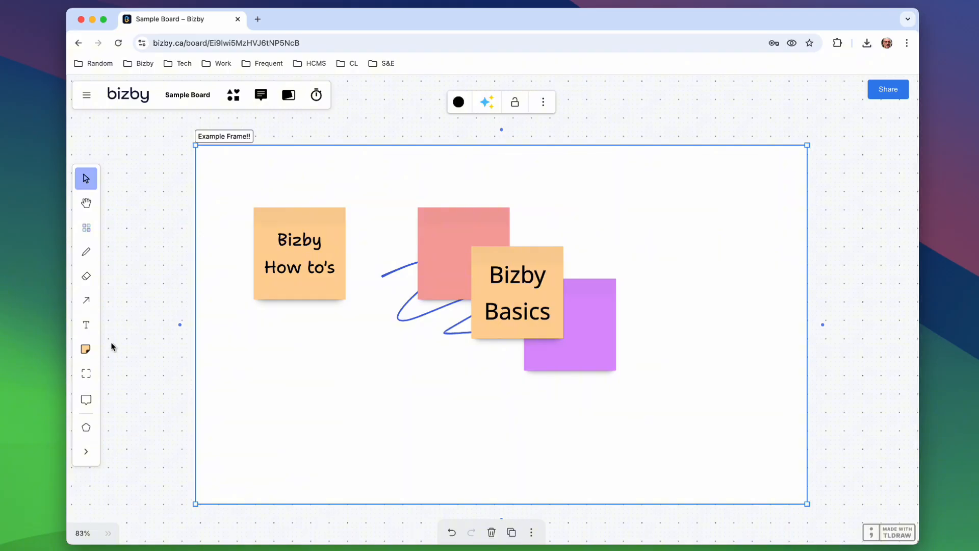
{"action": "left_click", "coordinate": [86, 276]}
{"action": "mouse_move", "coordinate": [396, 358]}
{"action": "left_mouse_down"}
{"action": "mouse_move", "coordinate": [402, 321]}
{"action": "mouse_move", "coordinate": [444, 322]}
{"action": "left_mouse_up"}
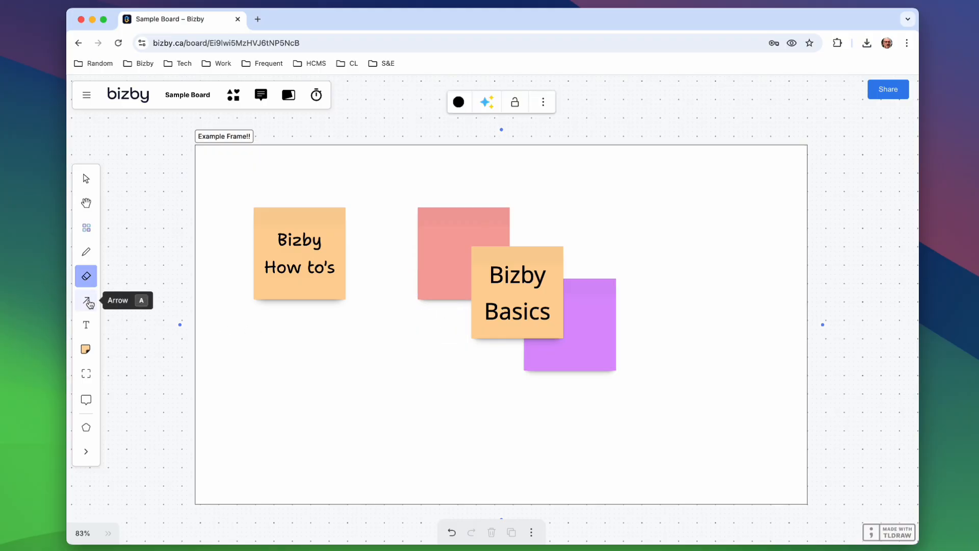
Draw arrows from the "Bizby How to's" note to the pink note and to the "Bizby Basics" note
{"action": "left_click", "coordinate": [87, 302]}
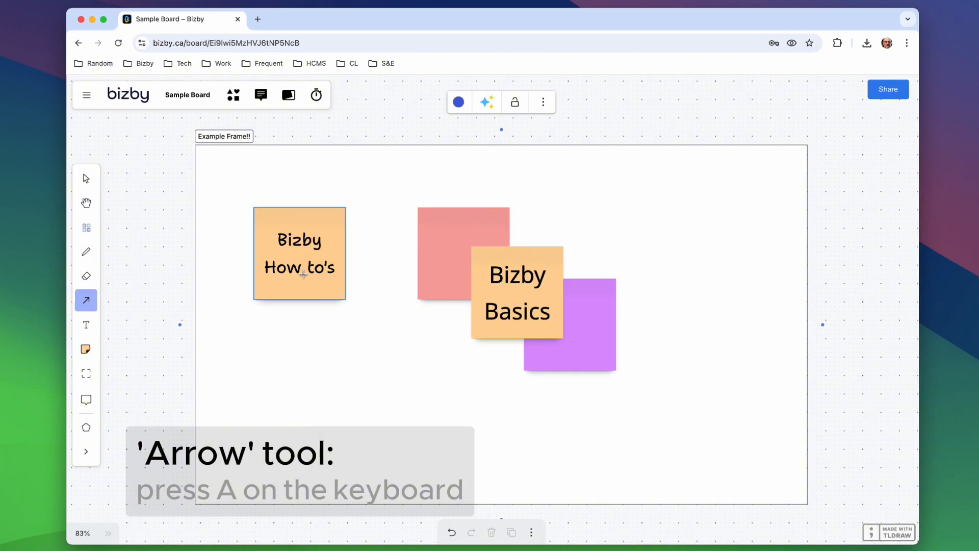
{"action": "left_click_drag", "start_coordinate": [304, 265], "coordinate": [440, 247]}
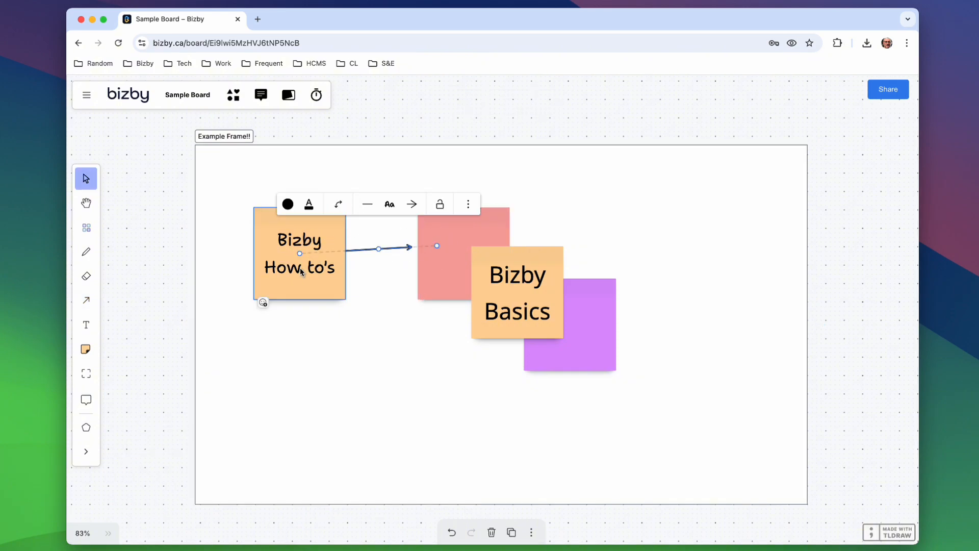
{"action": "left_click", "coordinate": [86, 300]}
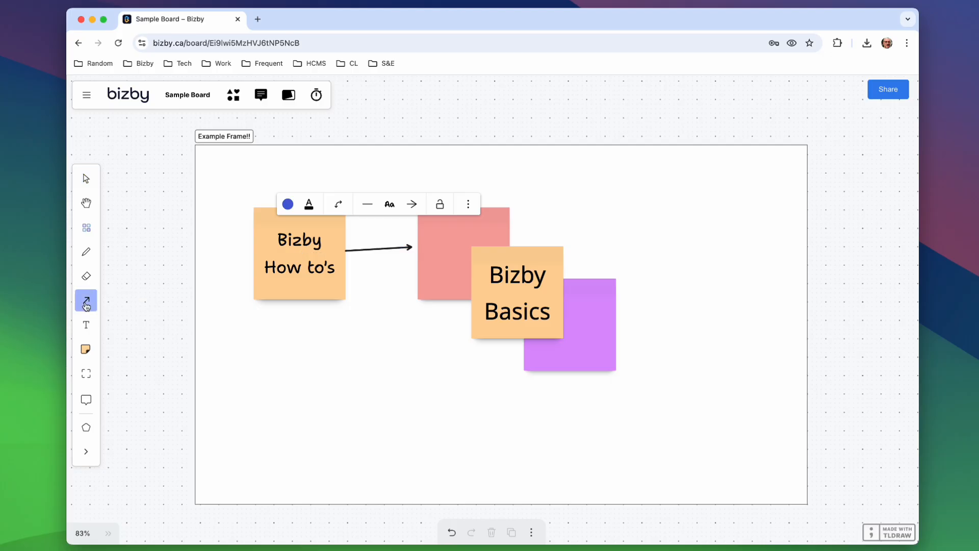
{"action": "mouse_move", "coordinate": [316, 280]}
{"action": "left_mouse_down"}
{"action": "mouse_move", "coordinate": [403, 326]}
{"action": "mouse_move", "coordinate": [490, 318]}
{"action": "left_mouse_up"}
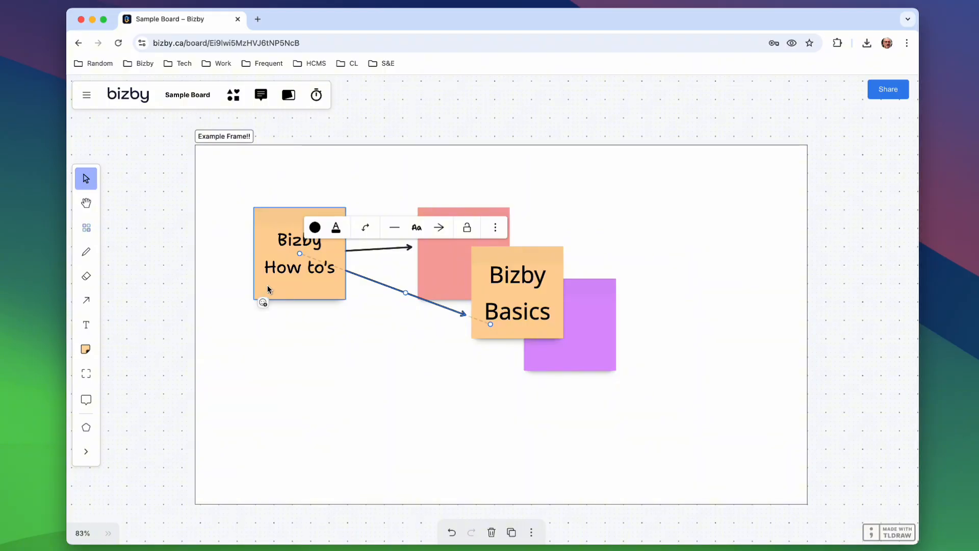
{"action": "key", "text": "Escape"}
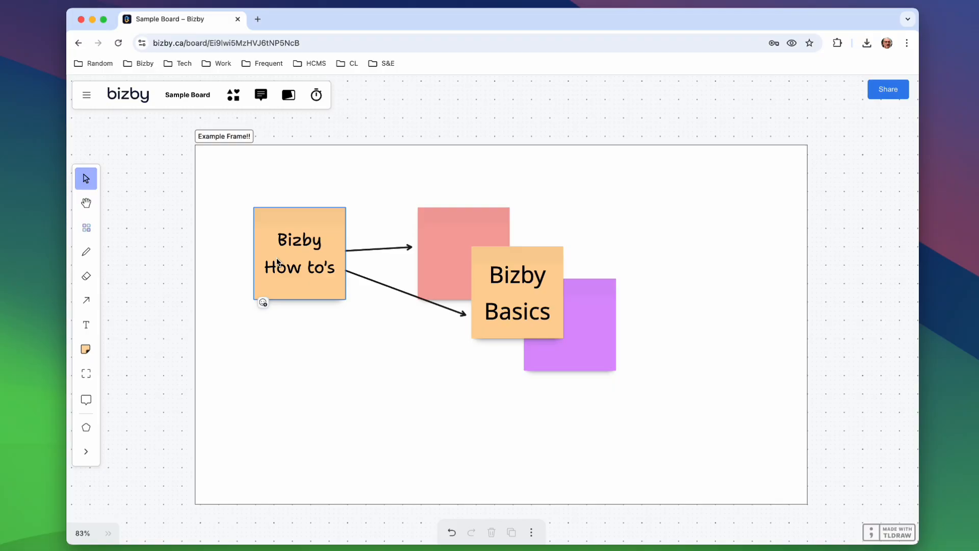
Enable the Tool lock preference for the board
{"action": "left_click", "coordinate": [87, 95]}
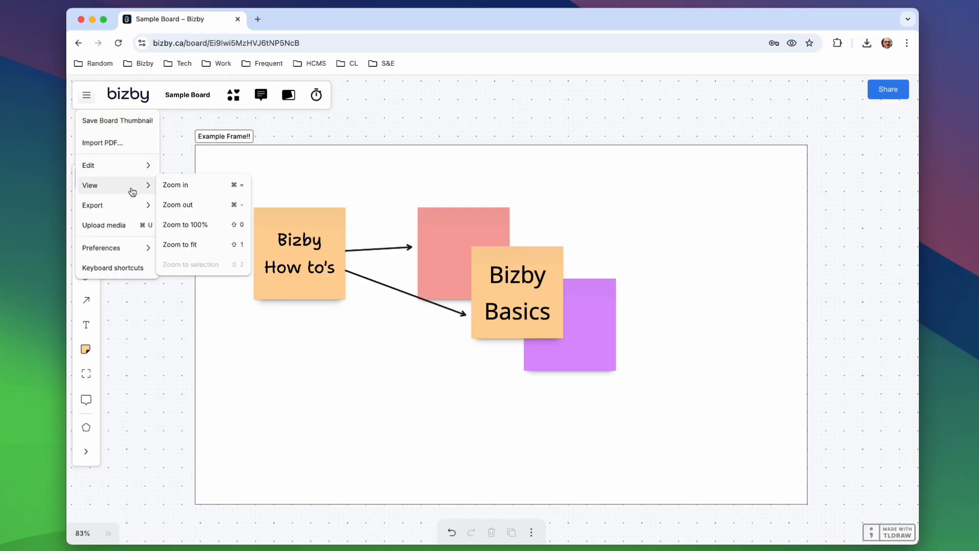
{"action": "mouse_move", "coordinate": [136, 252]}
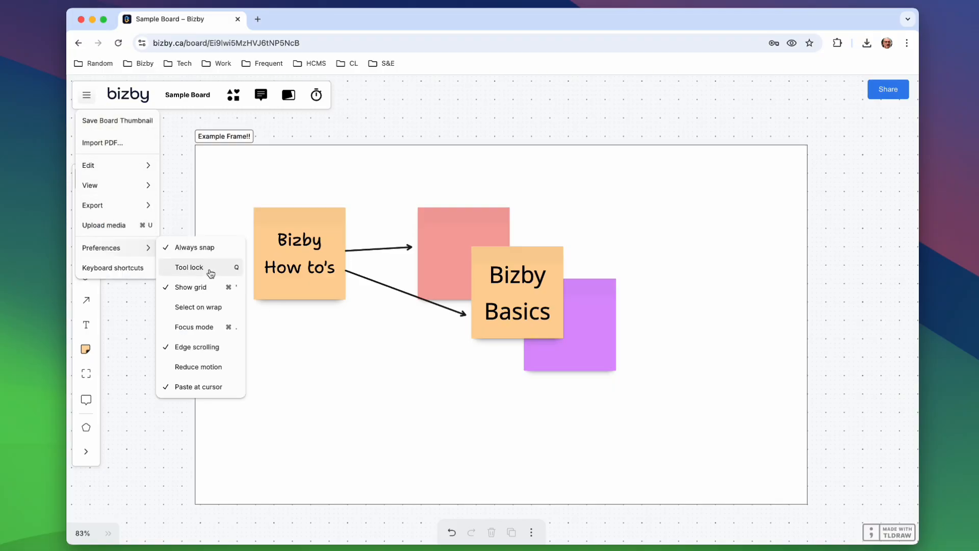
{"action": "left_click", "coordinate": [231, 273]}
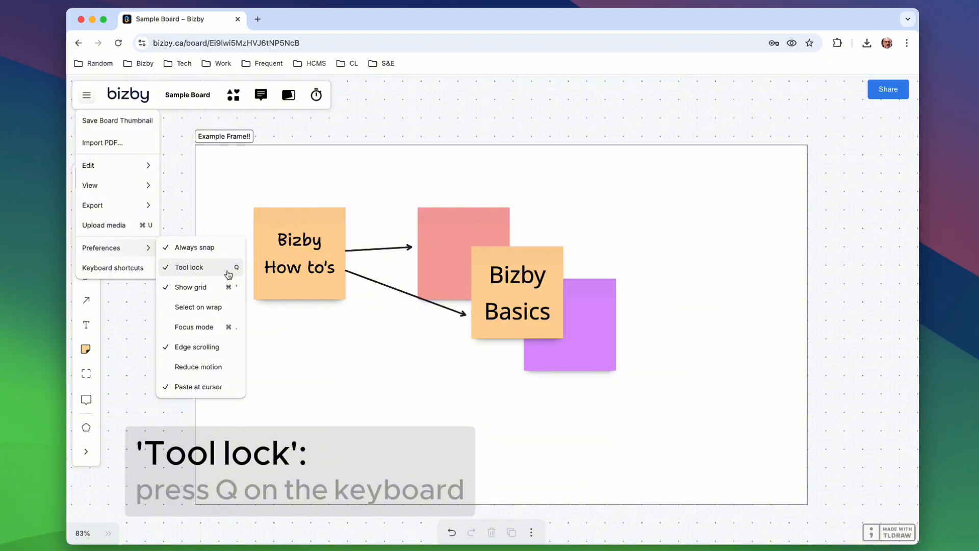
{"action": "left_click", "coordinate": [147, 305]}
Draw two more arrows from "Bizby How to's", one to the pink note and one to the empty area below, and return to the Select tool
{"action": "left_click", "coordinate": [89, 301]}
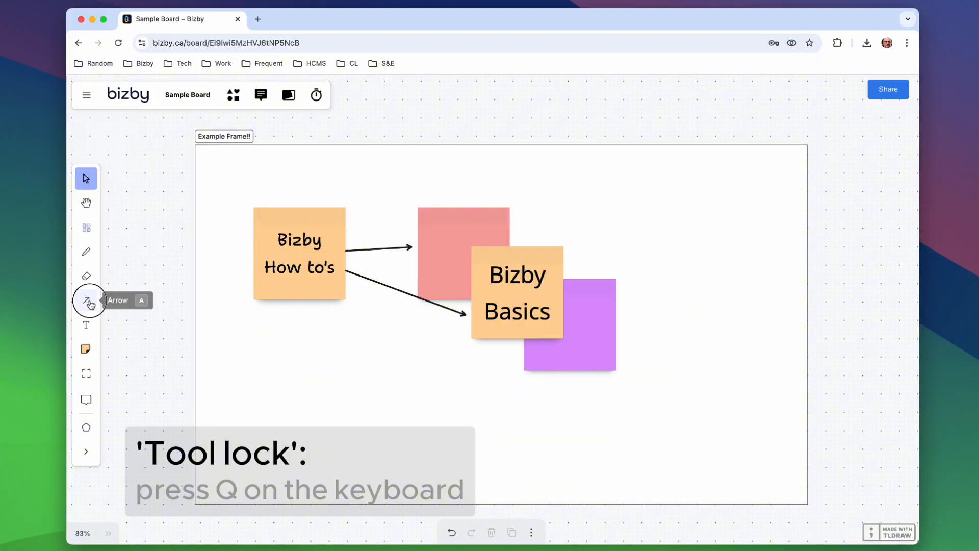
{"action": "left_click_drag", "start_coordinate": [309, 232], "coordinate": [446, 214]}
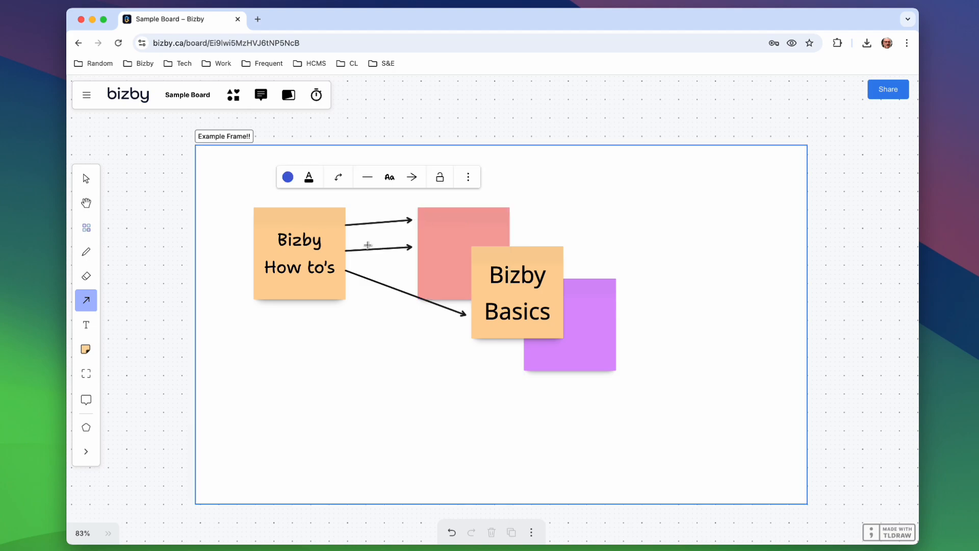
{"action": "left_click_drag", "start_coordinate": [306, 274], "coordinate": [360, 382]}
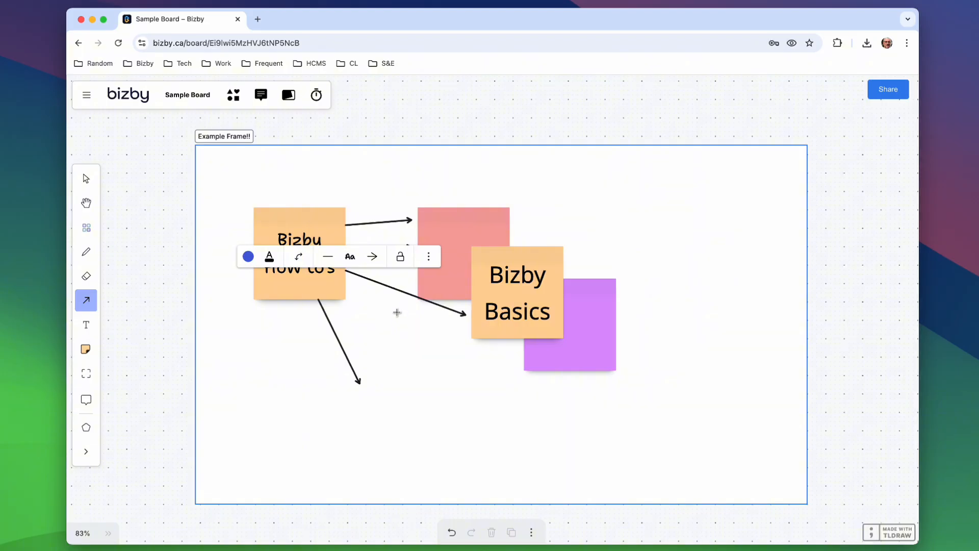
{"action": "key", "text": "Escape"}
{"action": "key", "text": "Escape"}
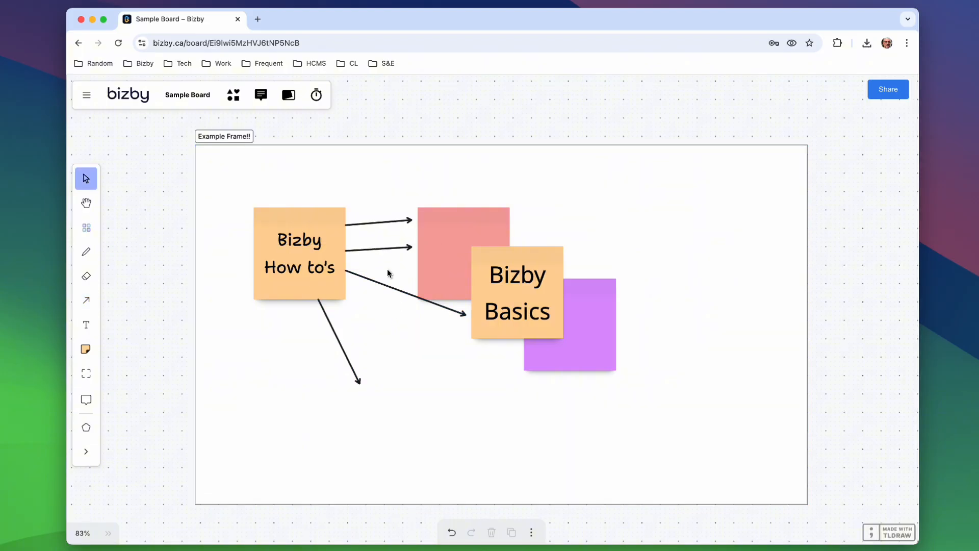
Delete both arrows pointing to the pink note and reattach the end of the "Bizby Basics" arrow to the pink note
{"action": "left_click", "coordinate": [388, 221]}
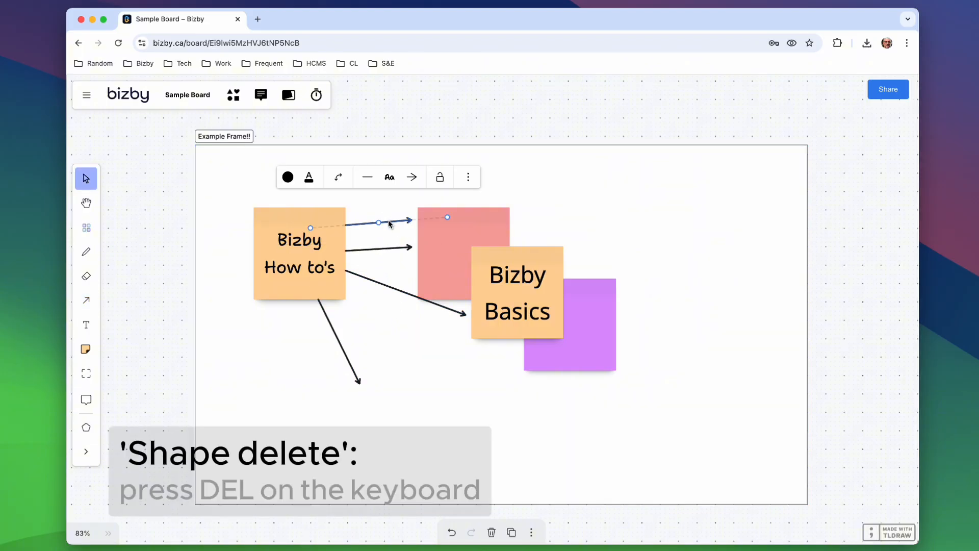
{"action": "key", "text": "Delete"}
{"action": "left_click", "coordinate": [390, 251]}
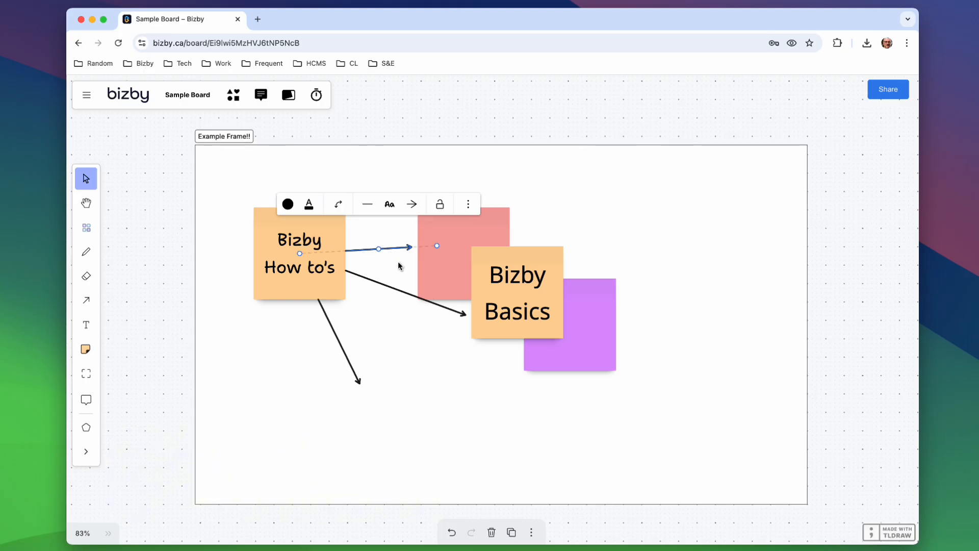
{"action": "key", "text": "Delete"}
{"action": "left_click", "coordinate": [396, 291]}
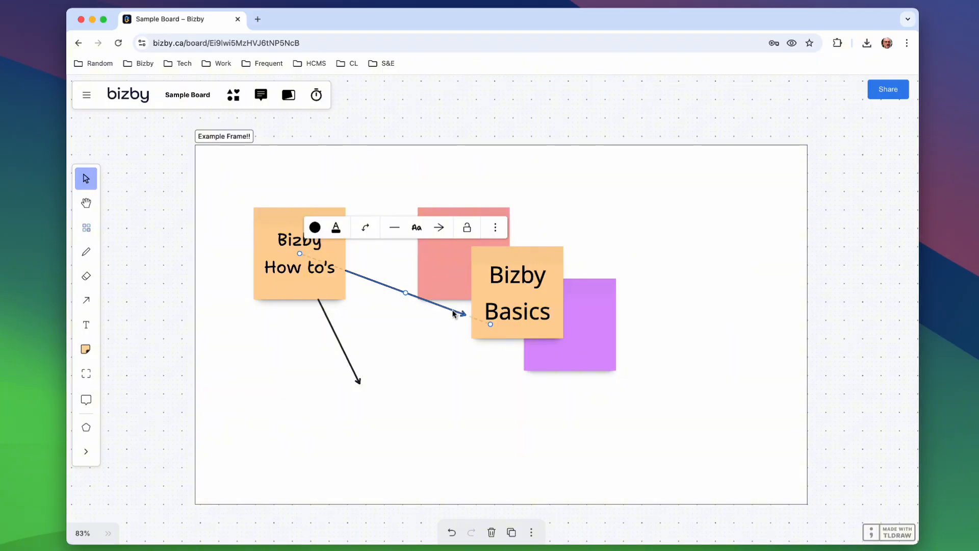
{"action": "left_click_drag", "start_coordinate": [490, 324], "coordinate": [436, 254]}
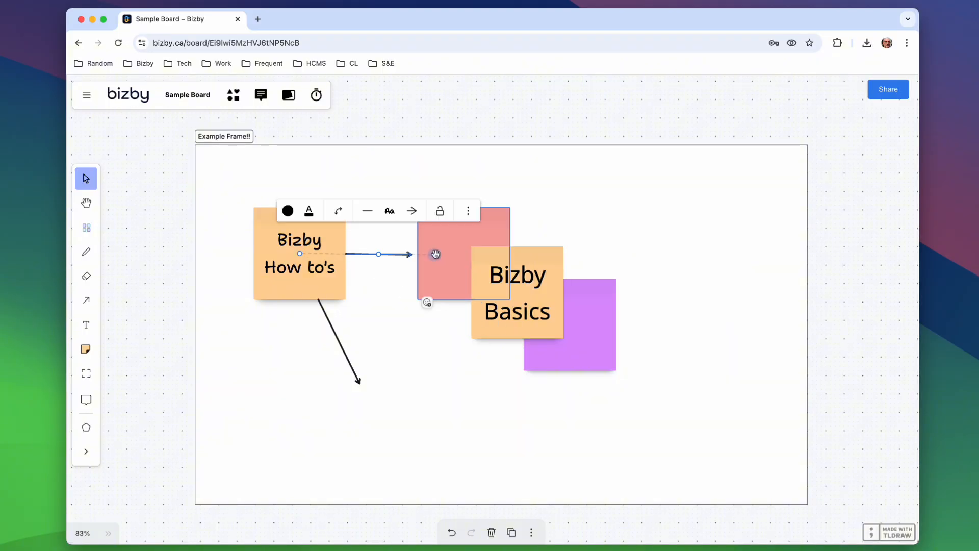
Give the arrow to the pink note a bar start and a triangle end, and bend it slightly downward
{"action": "left_click", "coordinate": [367, 211]}
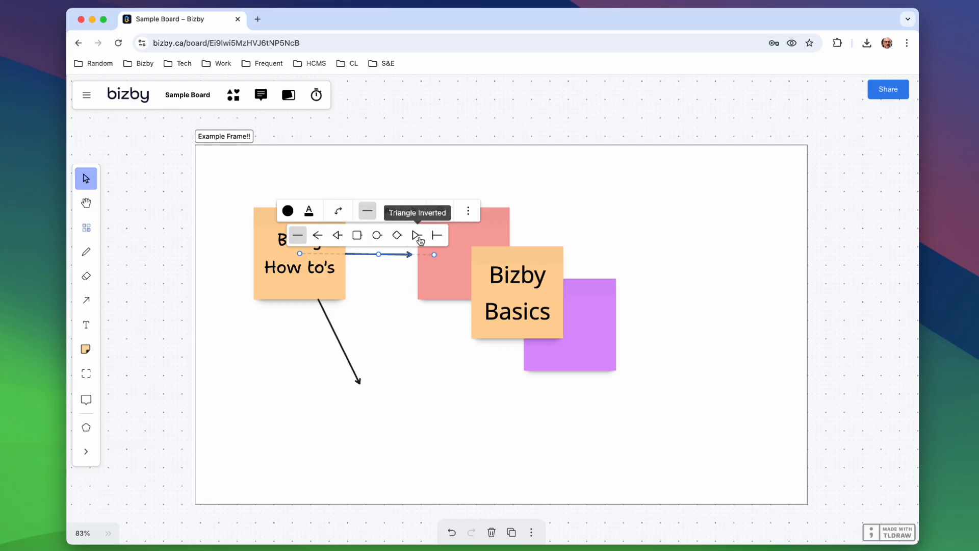
{"action": "left_click", "coordinate": [437, 235]}
{"action": "left_click", "coordinate": [415, 211]}
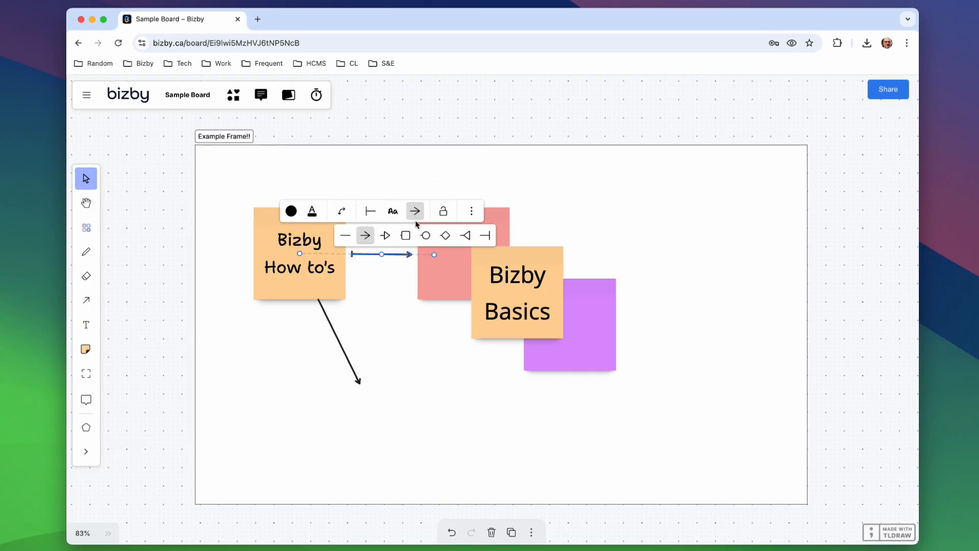
{"action": "left_click", "coordinate": [389, 234]}
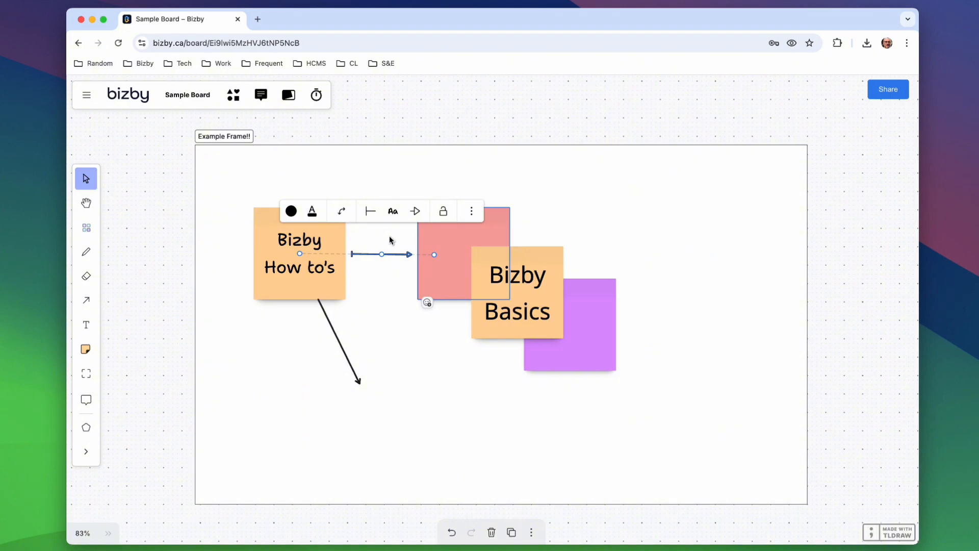
{"action": "left_click_drag", "start_coordinate": [382, 253], "coordinate": [383, 271]}
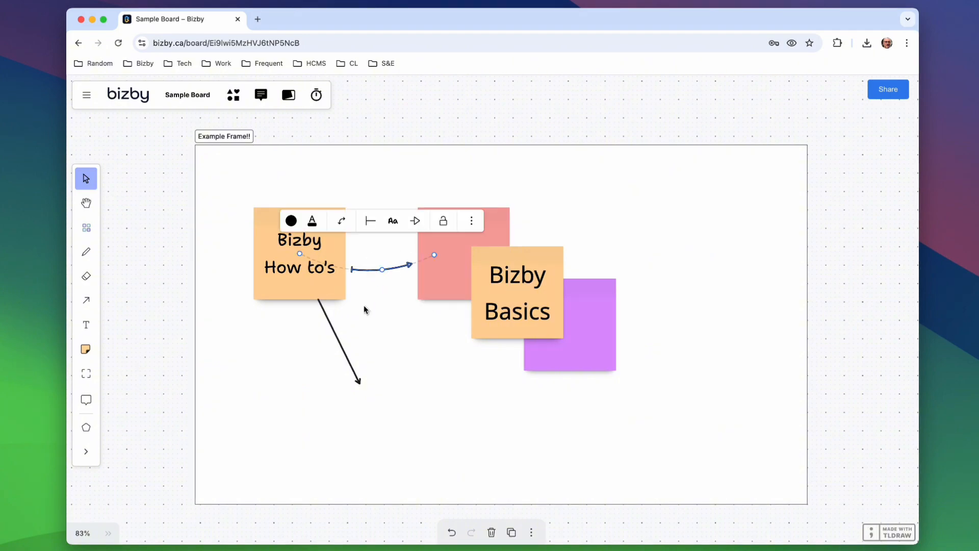
Change the lower free-ended arrow to an elbow arrow and attach its end to the bottom edge of the purple note
{"action": "left_click", "coordinate": [351, 367]}
{"action": "left_click", "coordinate": [300, 257]}
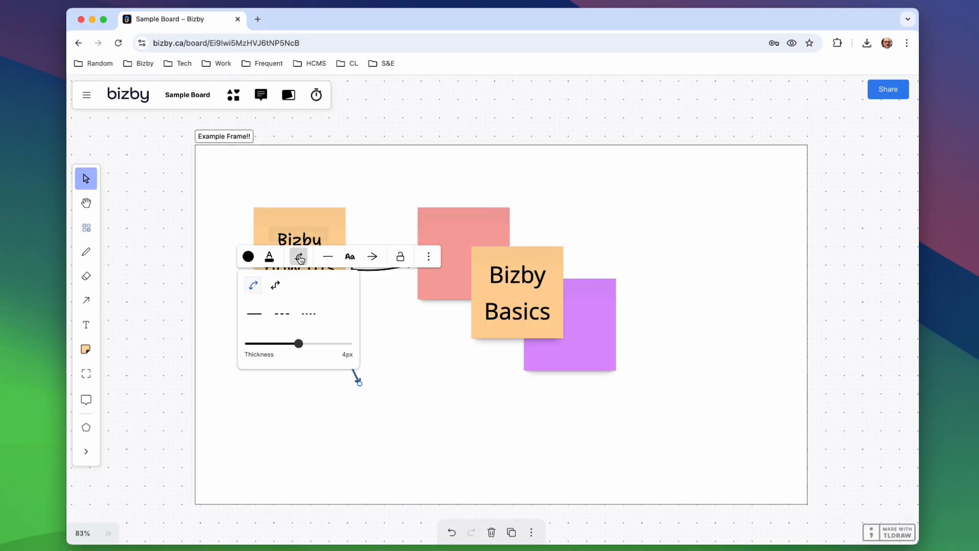
{"action": "left_click", "coordinate": [275, 285]}
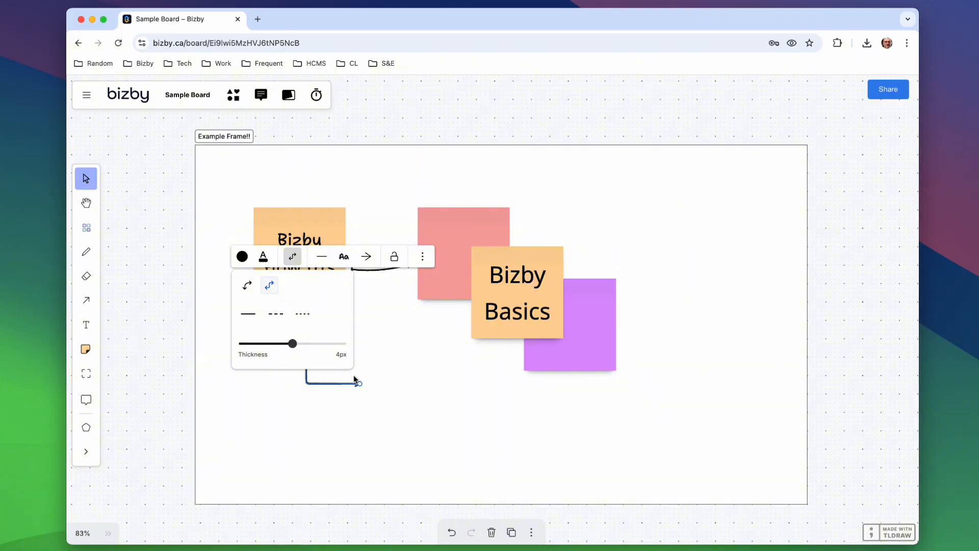
{"action": "left_click_drag", "start_coordinate": [357, 381], "coordinate": [571, 369]}
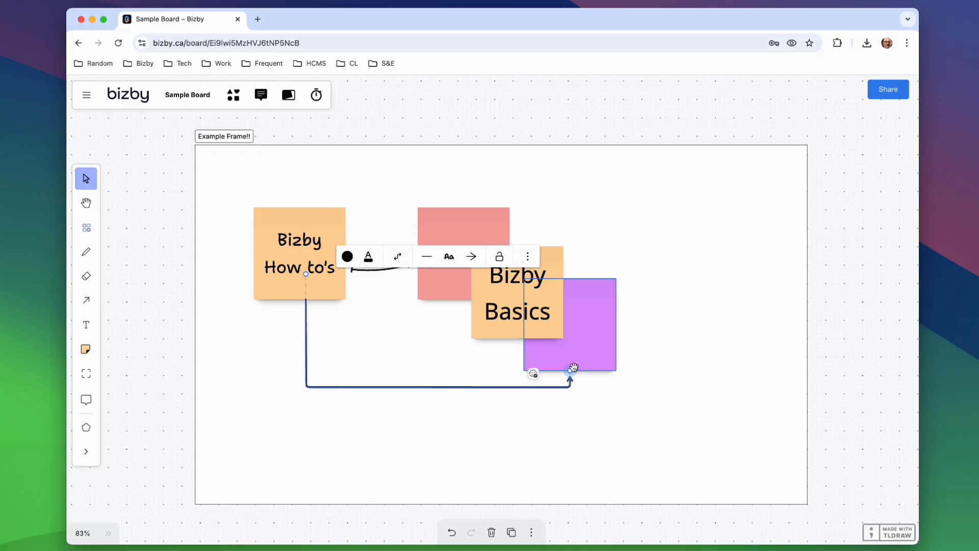
Label the elbow arrow "Text on the line"
{"action": "double_click", "coordinate": [376, 387]}
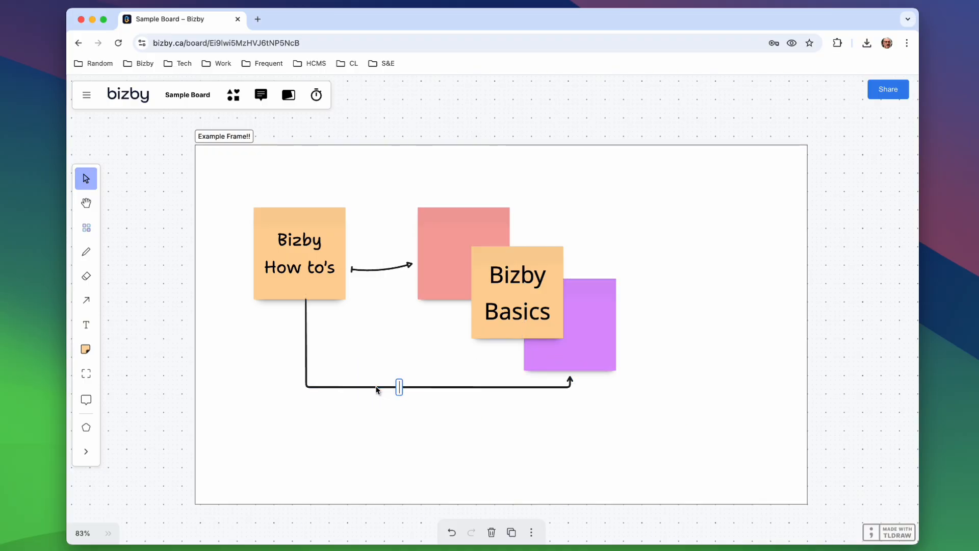
{"action": "type", "text": "Text on th ele"}
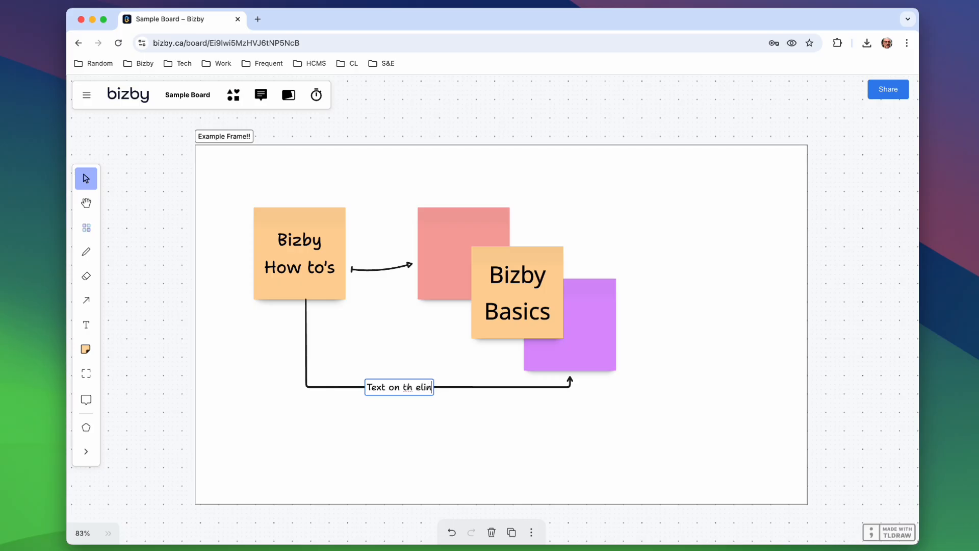
{"action": "key", "text": "BackSpace"}
{"action": "key", "text": "BackSpace"}
{"action": "key", "text": "BackSpace"}
{"action": "key", "text": "BackSpace"}
{"action": "type", "text": "e line"}
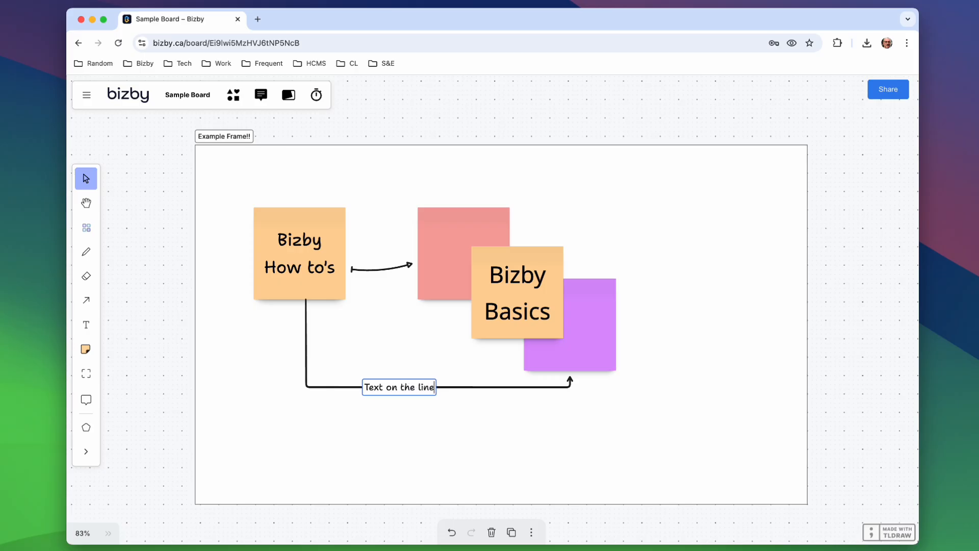
{"action": "left_click", "coordinate": [378, 415]}
Shift the elbow arrow's label slightly right along the line and color its text dark orange
{"action": "left_click", "coordinate": [393, 390]}
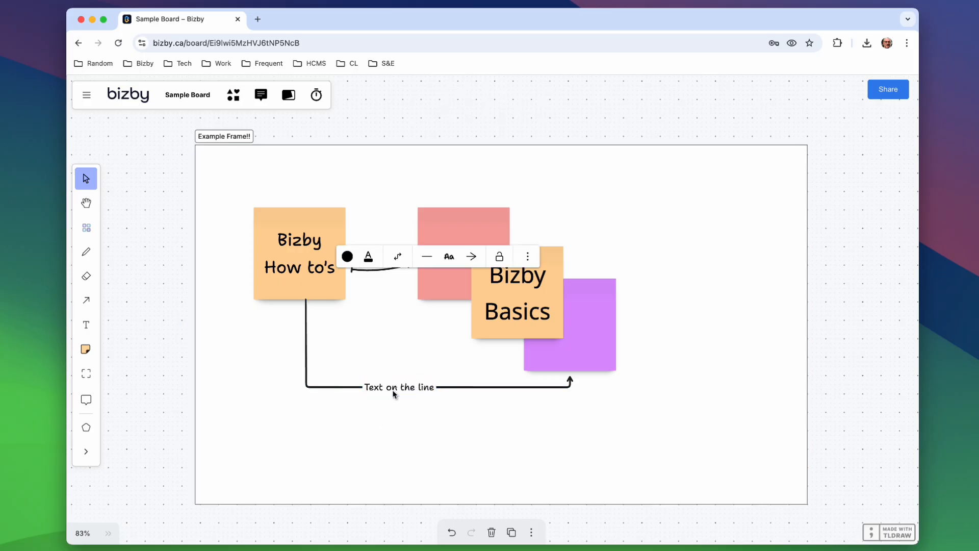
{"action": "mouse_move", "coordinate": [404, 390]}
{"action": "left_mouse_down"}
{"action": "mouse_move", "coordinate": [334, 390]}
{"action": "mouse_move", "coordinate": [312, 339]}
{"action": "mouse_move", "coordinate": [370, 345]}
{"action": "mouse_move", "coordinate": [450, 374]}
{"action": "mouse_move", "coordinate": [408, 376]}
{"action": "left_mouse_up"}
{"action": "left_click", "coordinate": [371, 259]}
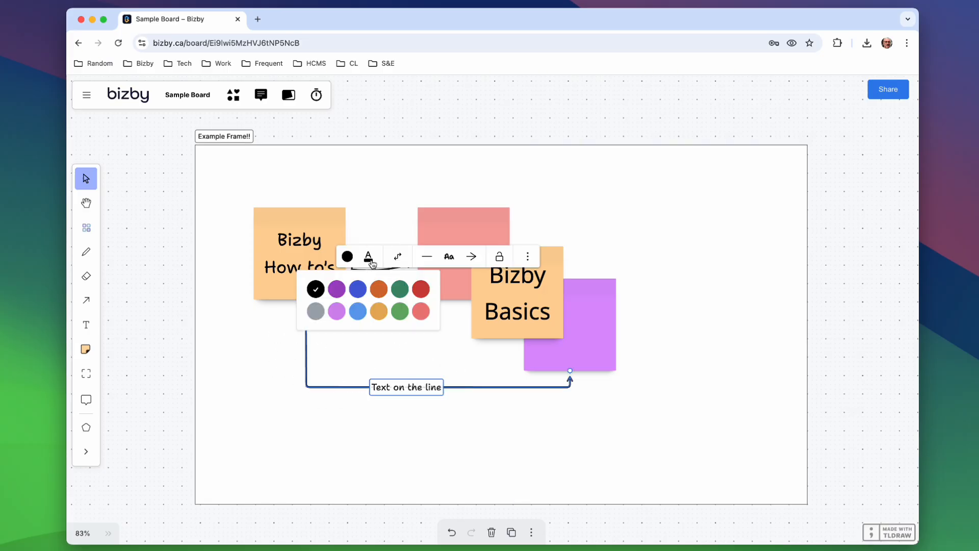
{"action": "left_click", "coordinate": [380, 290]}
{"action": "left_click", "coordinate": [354, 388]}
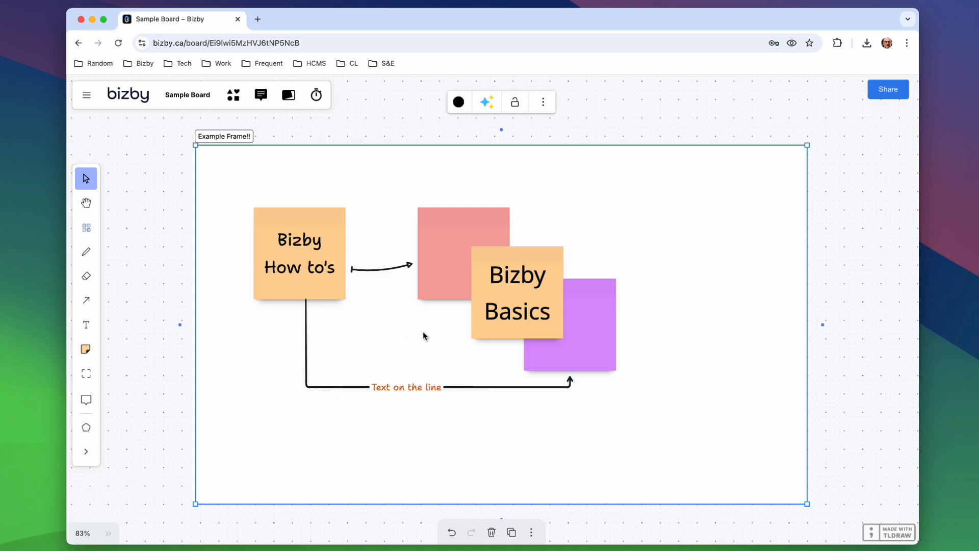
Add a standalone text reading "Text stands alone!!" inside the frame, below the labelled elbow arrow
{"action": "scroll", "coordinate": [384, 350], "scroll_direction": "right", "scroll_amount": 2}
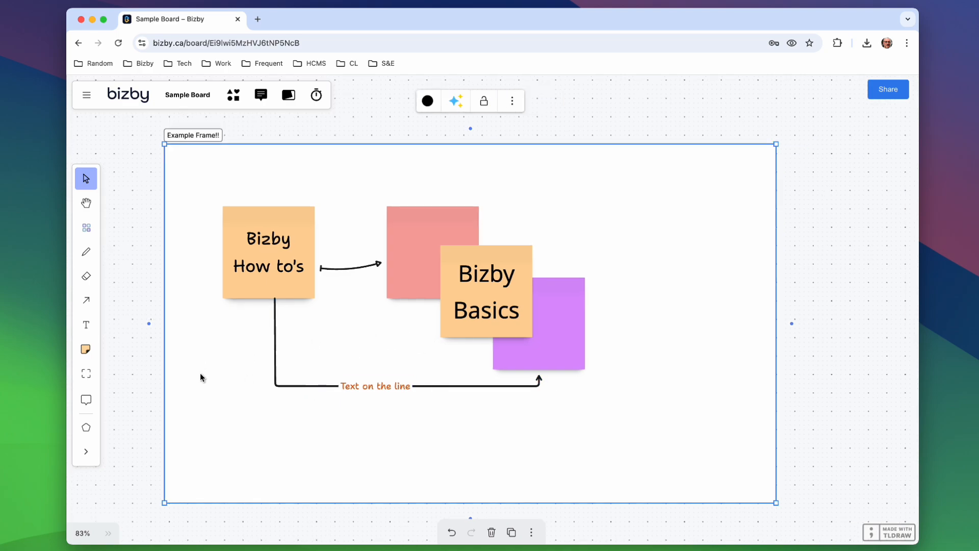
{"action": "left_click", "coordinate": [87, 324]}
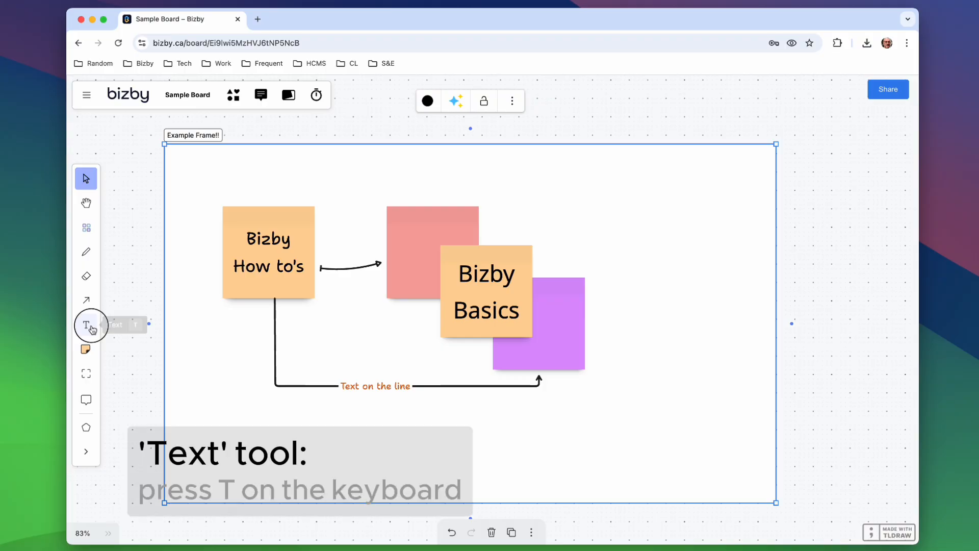
{"action": "left_click", "coordinate": [322, 430]}
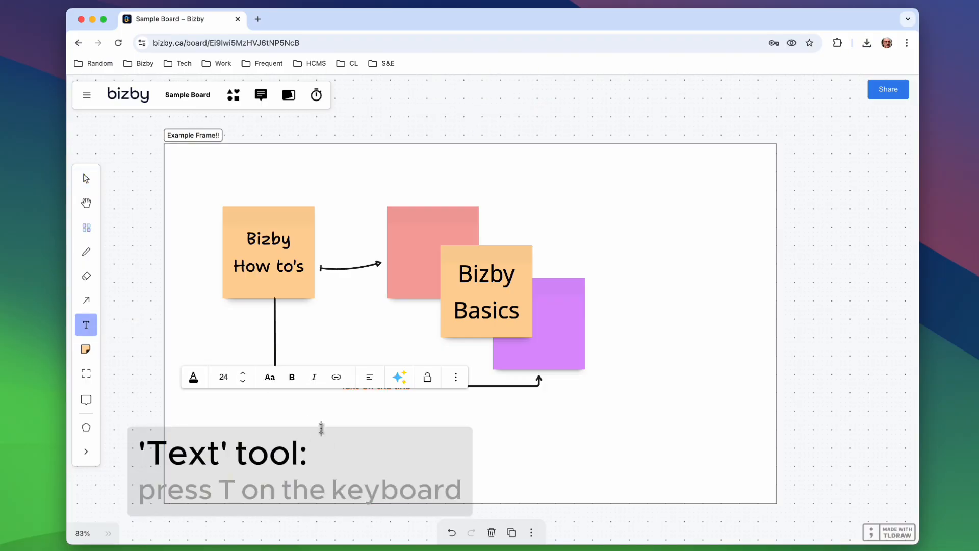
{"action": "type", "text": "Tex"}
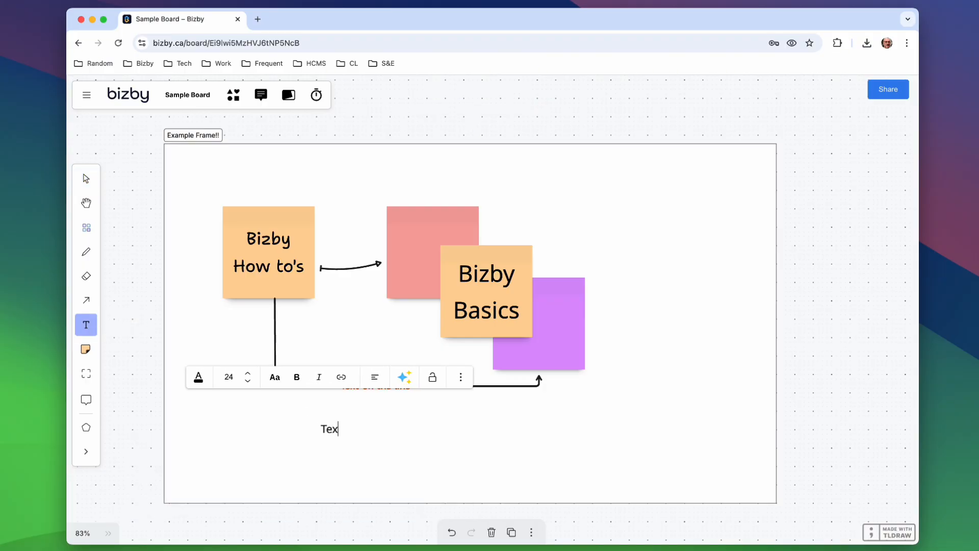
{"action": "type", "text": "t st"}
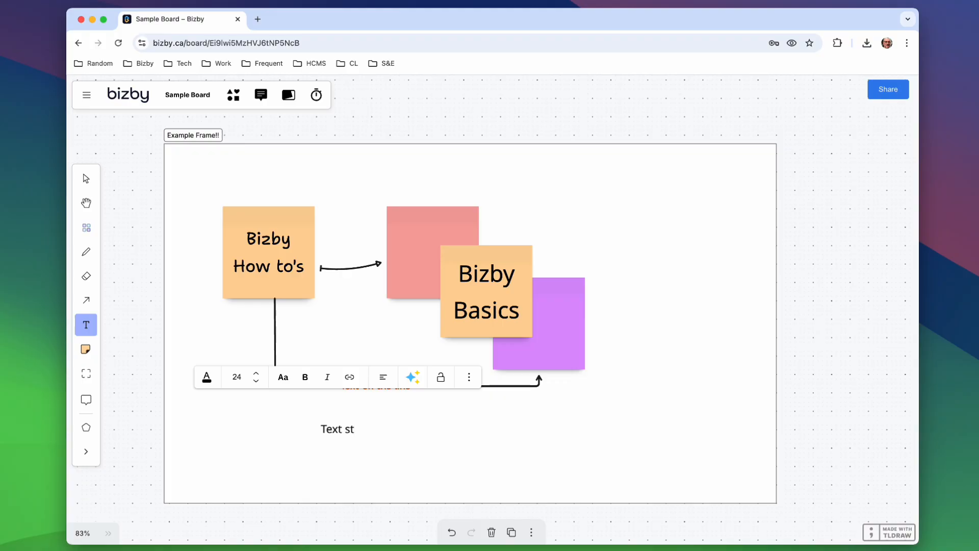
{"action": "type", "text": "ands alon"}
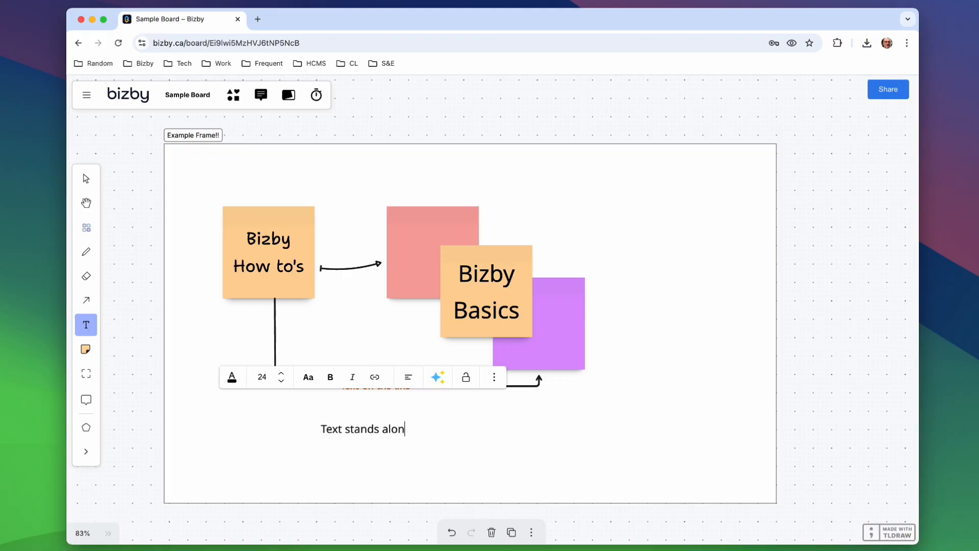
{"action": "type", "text": "e!!"}
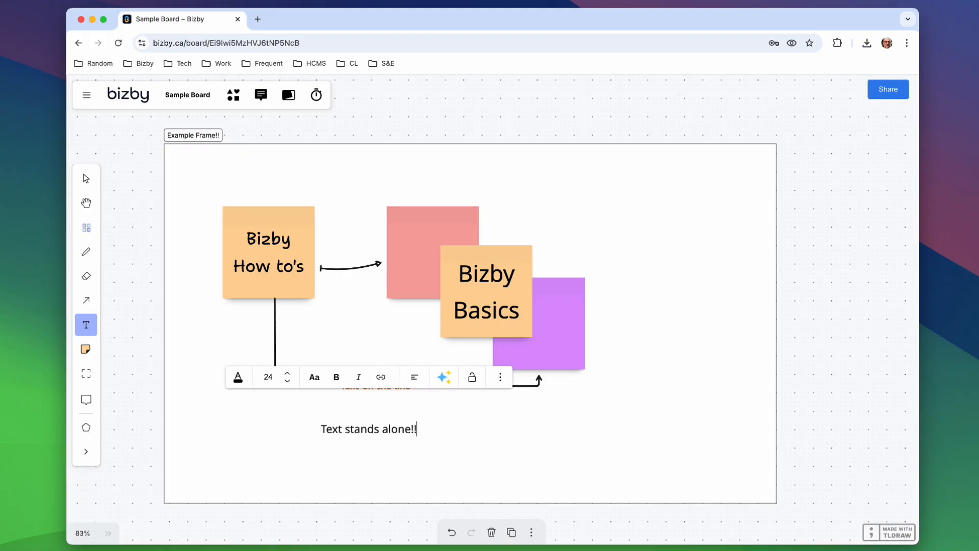
Set the whole "Text stands alone!!" text to size 32 and color it dark green
{"action": "key", "text": "super+a"}
{"action": "left_click", "coordinate": [287, 372]}
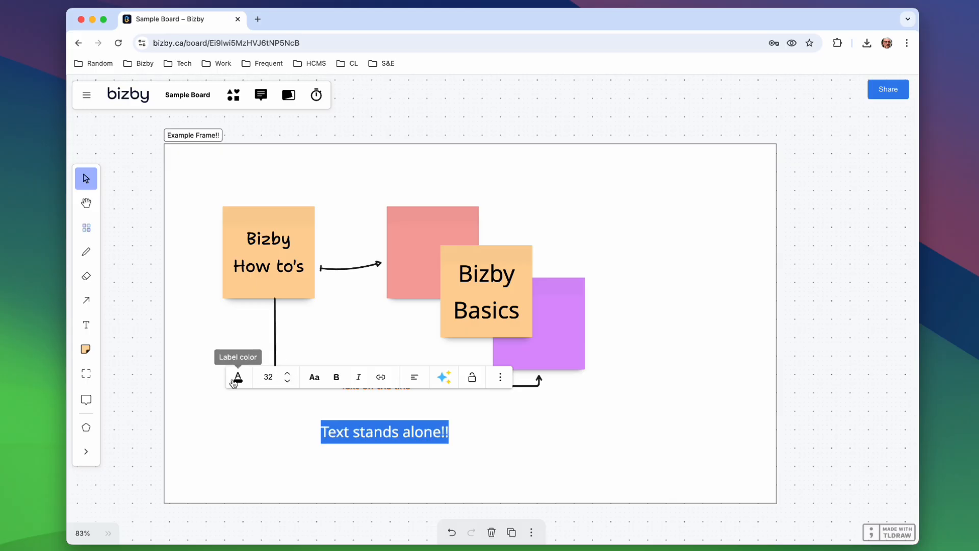
{"action": "left_click", "coordinate": [237, 377]}
{"action": "left_click", "coordinate": [266, 412]}
{"action": "left_click", "coordinate": [501, 413]}
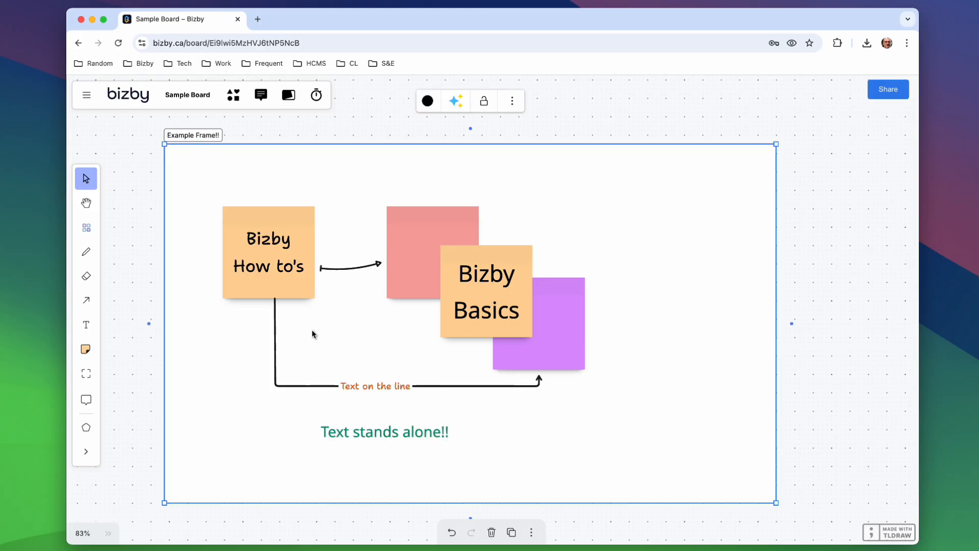
Connect the "Bizby How to's" note to the green text, and the text to the purple note's right edge, with elbow arrows
{"action": "left_click", "coordinate": [275, 283]}
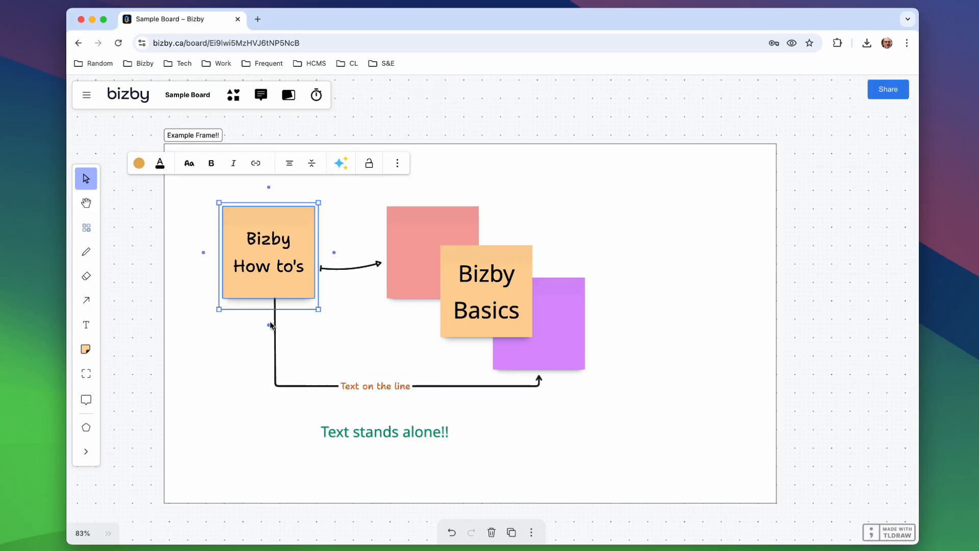
{"action": "mouse_move", "coordinate": [268, 330]}
{"action": "left_mouse_down"}
{"action": "mouse_move", "coordinate": [269, 354]}
{"action": "mouse_move", "coordinate": [318, 431]}
{"action": "left_mouse_up"}
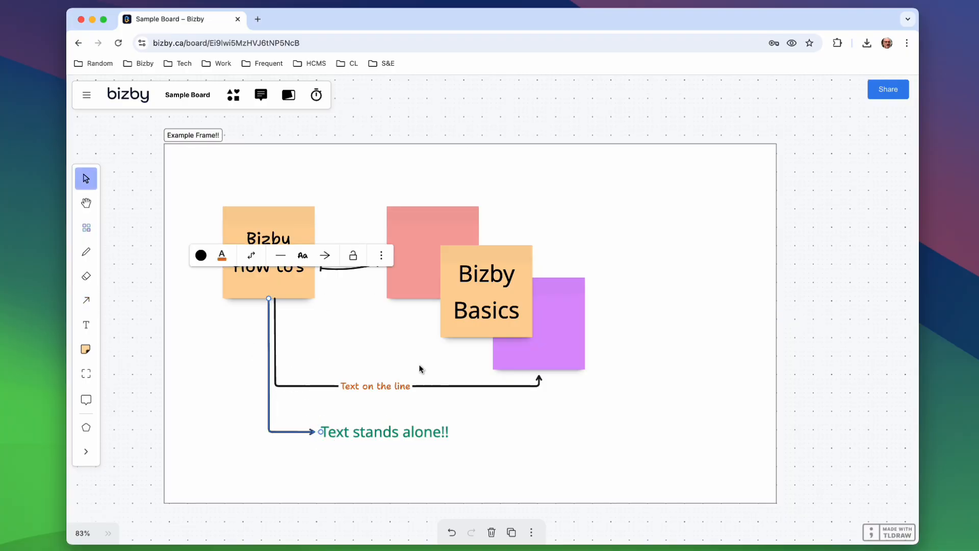
{"action": "left_click", "coordinate": [448, 434]}
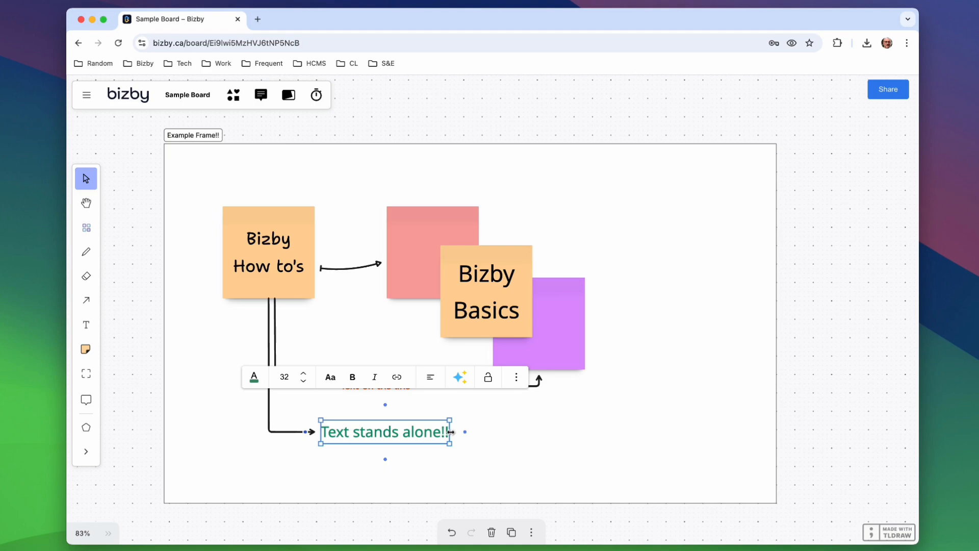
{"action": "mouse_move", "coordinate": [465, 432]}
{"action": "left_mouse_down"}
{"action": "mouse_move", "coordinate": [579, 396]}
{"action": "mouse_move", "coordinate": [573, 356]}
{"action": "mouse_move", "coordinate": [583, 327]}
{"action": "left_mouse_up"}
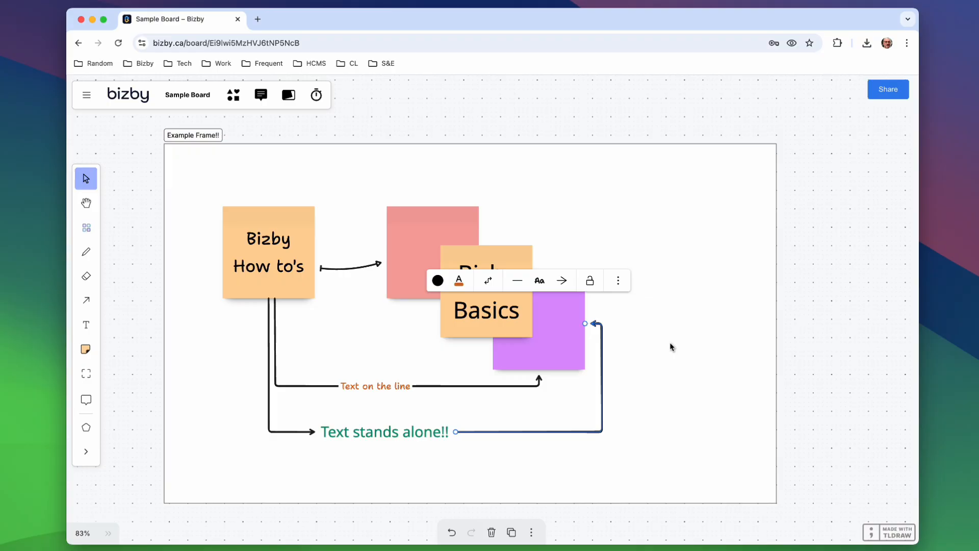
{"action": "left_click", "coordinate": [173, 340]}
Place a sticky note reading "New Note" in the empty board area below the example frame
{"action": "scroll", "coordinate": [173, 340], "scroll_direction": "down", "scroll_amount": 10}
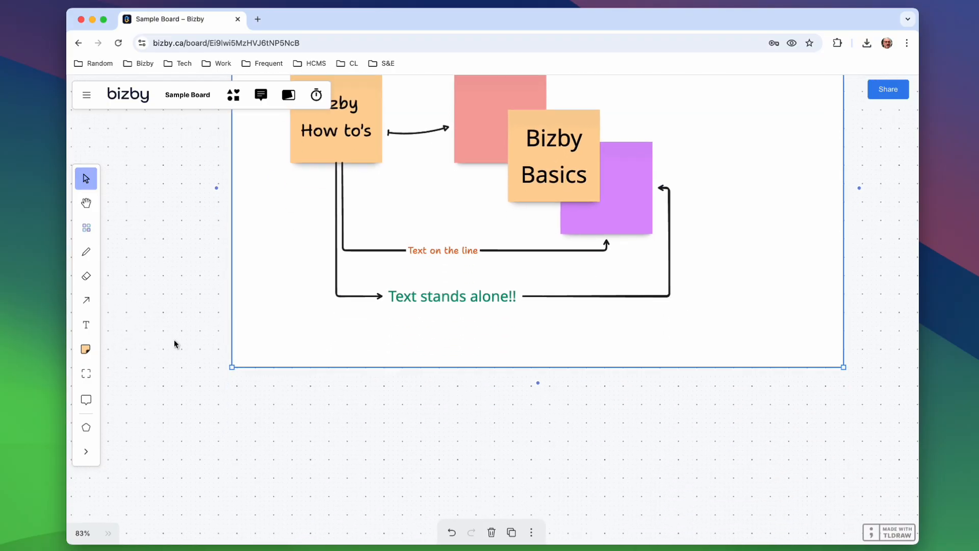
{"action": "scroll", "coordinate": [173, 340], "scroll_direction": "down", "scroll_amount": 3}
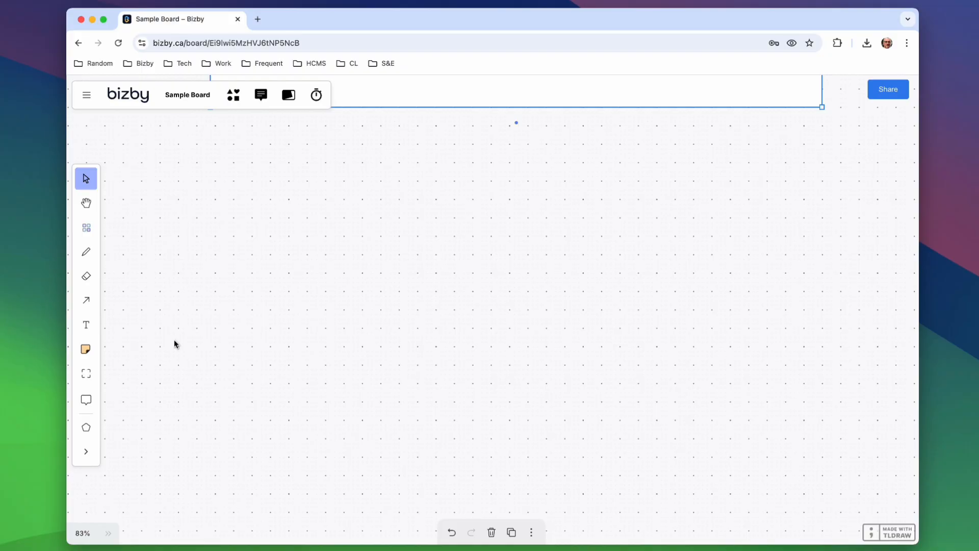
{"action": "scroll", "coordinate": [174, 340], "scroll_direction": "left", "scroll_amount": 1}
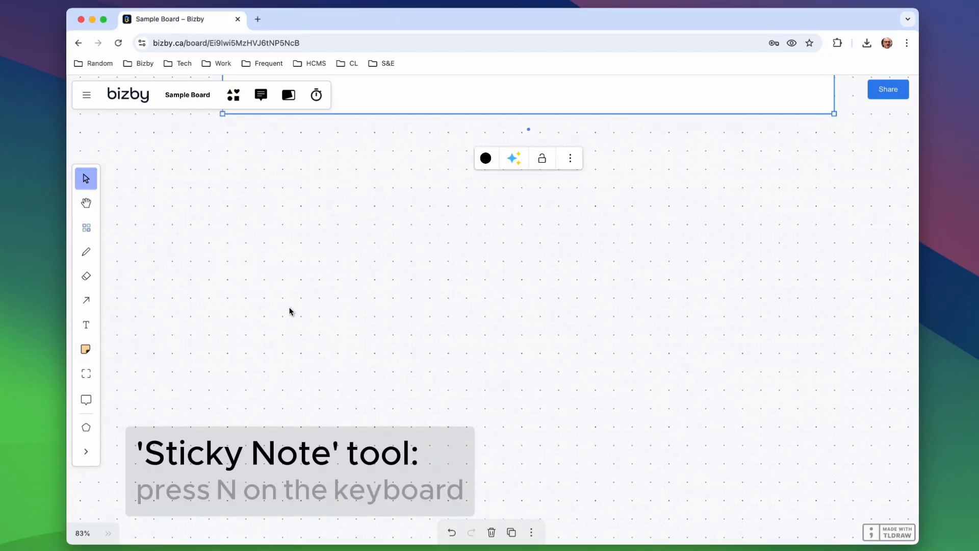
{"action": "key", "text": "n"}
{"action": "left_click", "coordinate": [355, 263]}
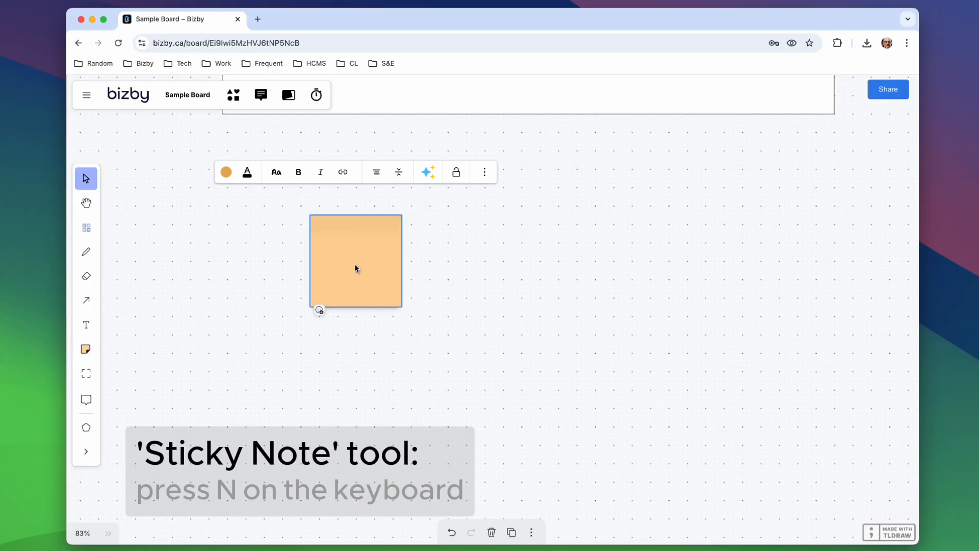
{"action": "type", "text": "New Note"}
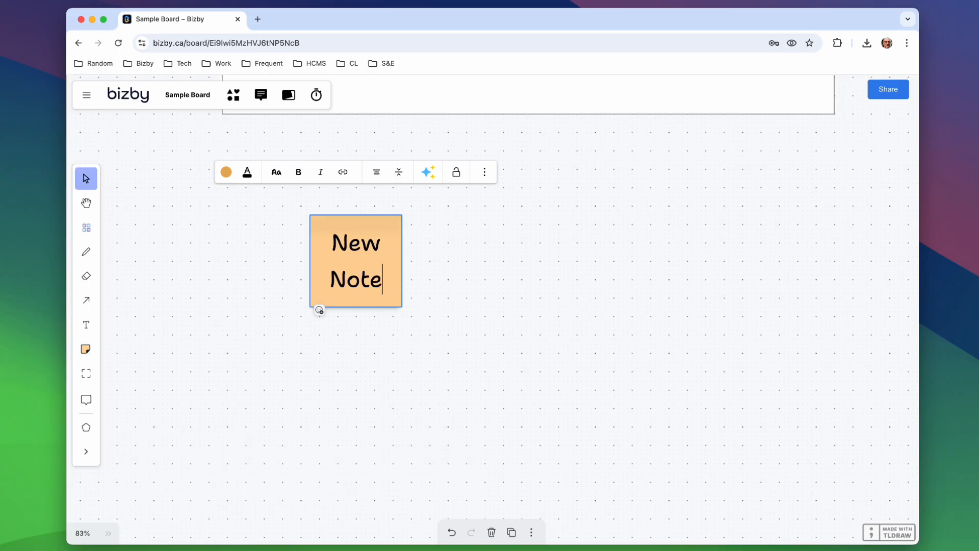
Color the "New Note" sticky light red and add a 3-by-3 grid of blue sticky notes to its right
{"action": "left_click", "coordinate": [227, 173]}
{"action": "left_click", "coordinate": [278, 266]}
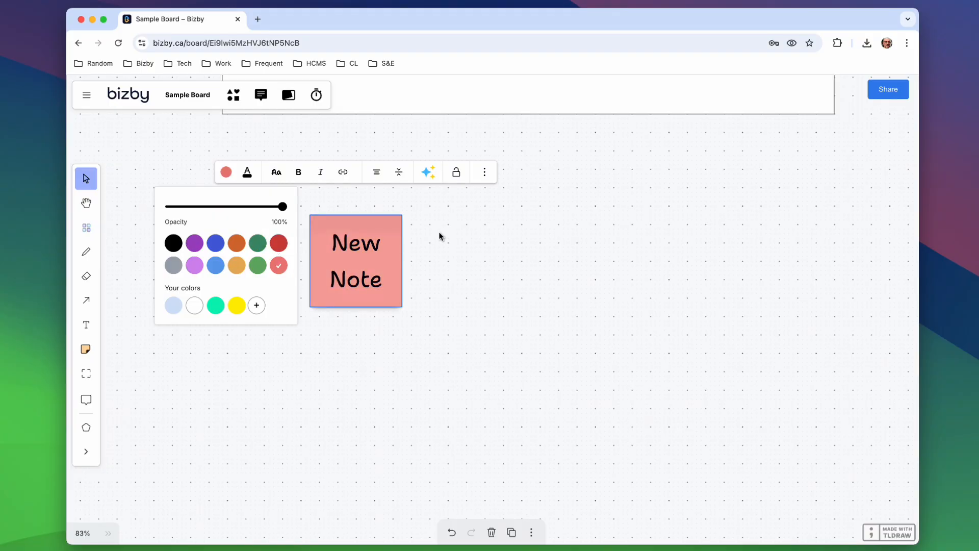
{"action": "left_click", "coordinate": [90, 352]}
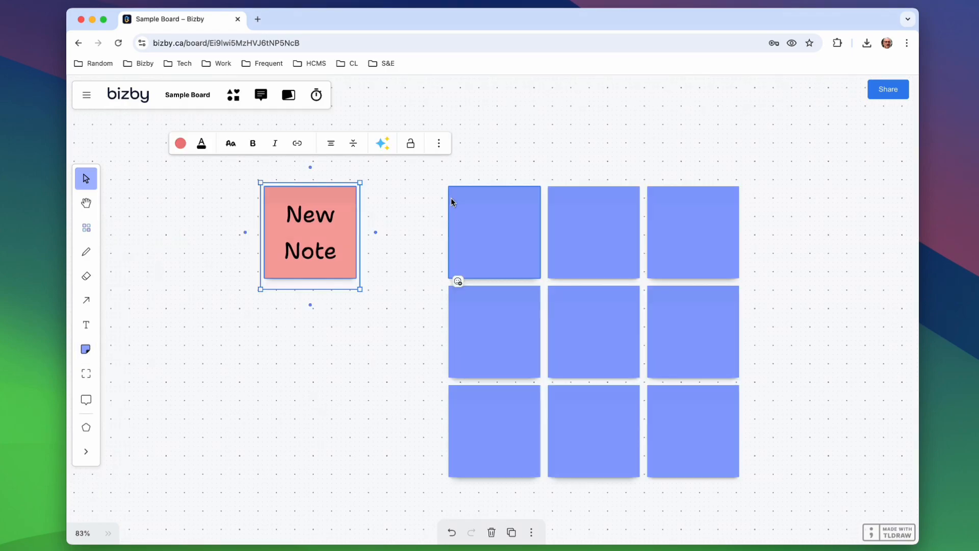
Add a red heart reaction and a waving hand reaction to the "New Note" sticky
{"action": "mouse_move", "coordinate": [344, 256]}
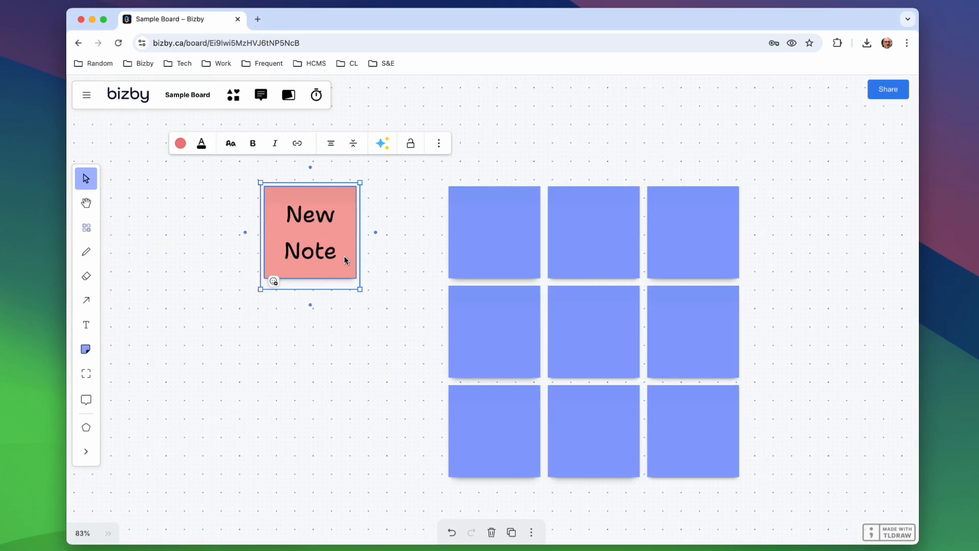
{"action": "left_click", "coordinate": [274, 282]}
{"action": "left_click", "coordinate": [304, 286]}
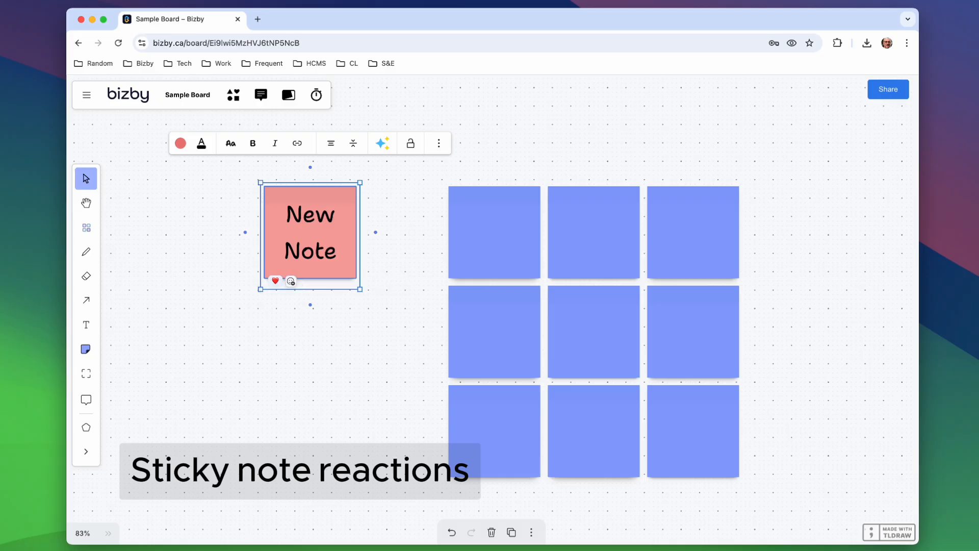
{"action": "left_click", "coordinate": [288, 282]}
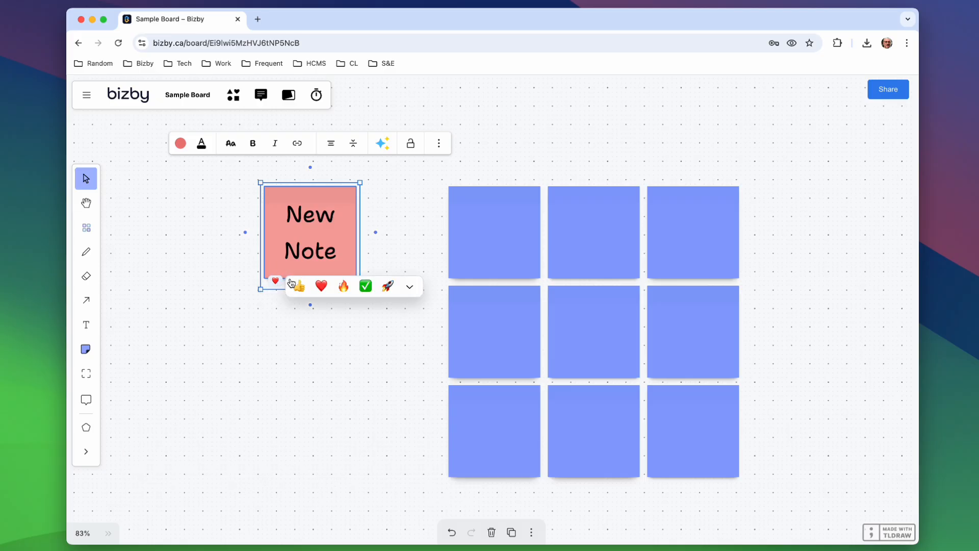
{"action": "left_click", "coordinate": [410, 289]}
{"action": "scroll", "coordinate": [392, 380], "scroll_direction": "down", "scroll_amount": 5}
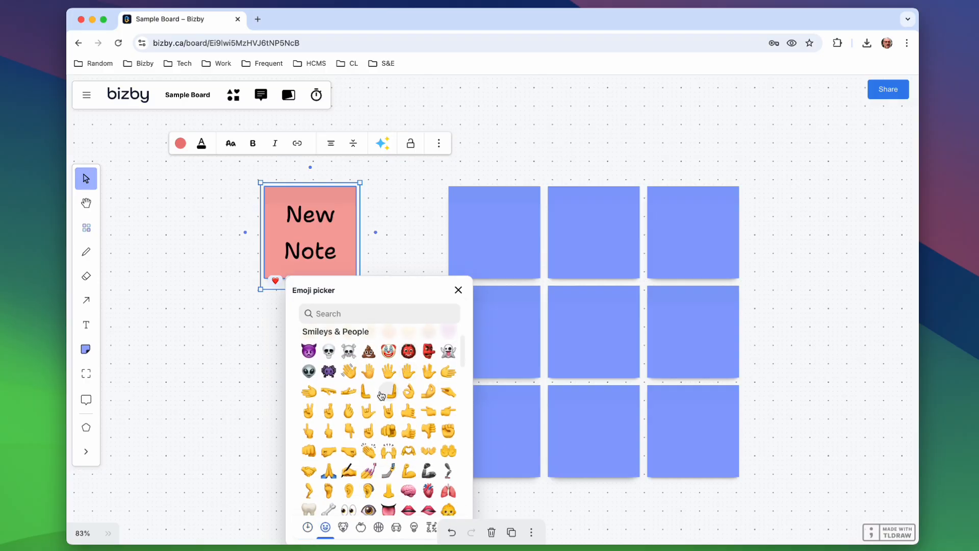
{"action": "left_click", "coordinate": [351, 374]}
{"action": "scroll", "coordinate": [295, 236], "scroll_direction": "up", "scroll_amount": 10}
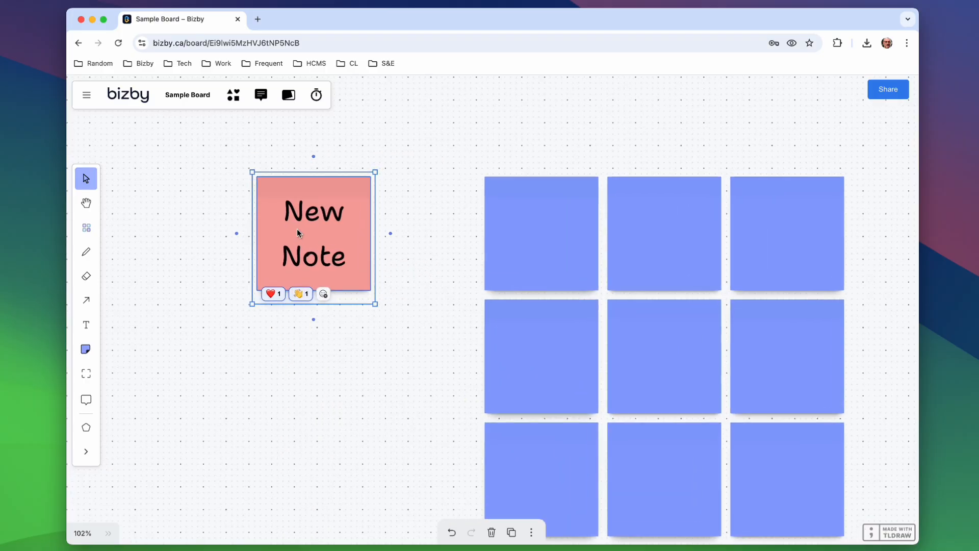
{"action": "scroll", "coordinate": [298, 230], "scroll_direction": "down", "scroll_amount": 2}
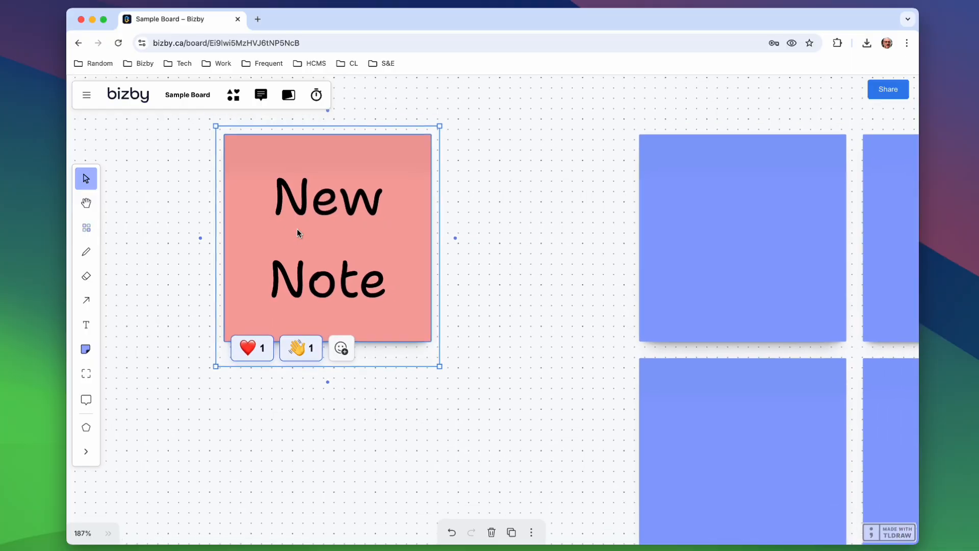
{"action": "left_click", "coordinate": [485, 236]}
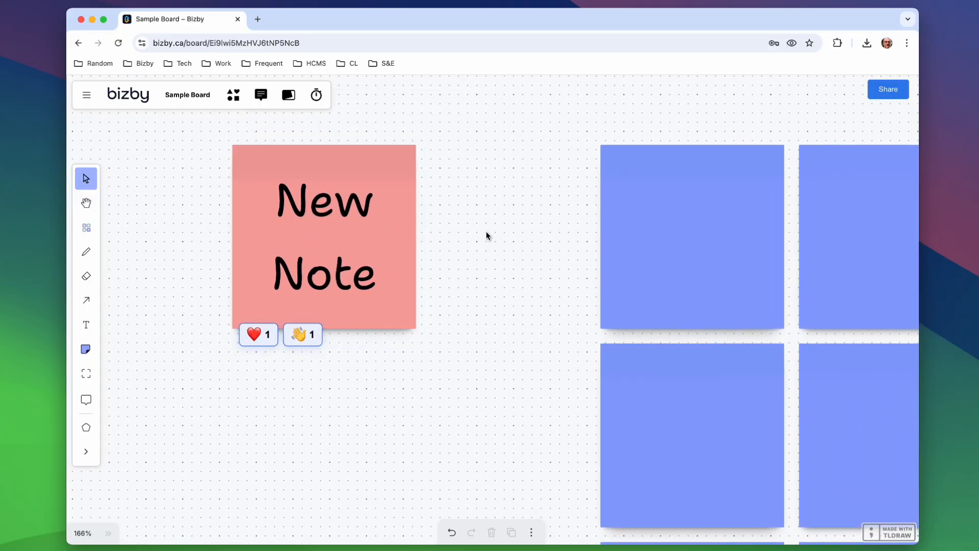
Draw a custom frame around the "New Note" sticky and the blue note grid, about as wide as the frame above
{"action": "scroll", "coordinate": [459, 235], "scroll_direction": "down", "scroll_amount": 5}
{"action": "left_click", "coordinate": [88, 375]}
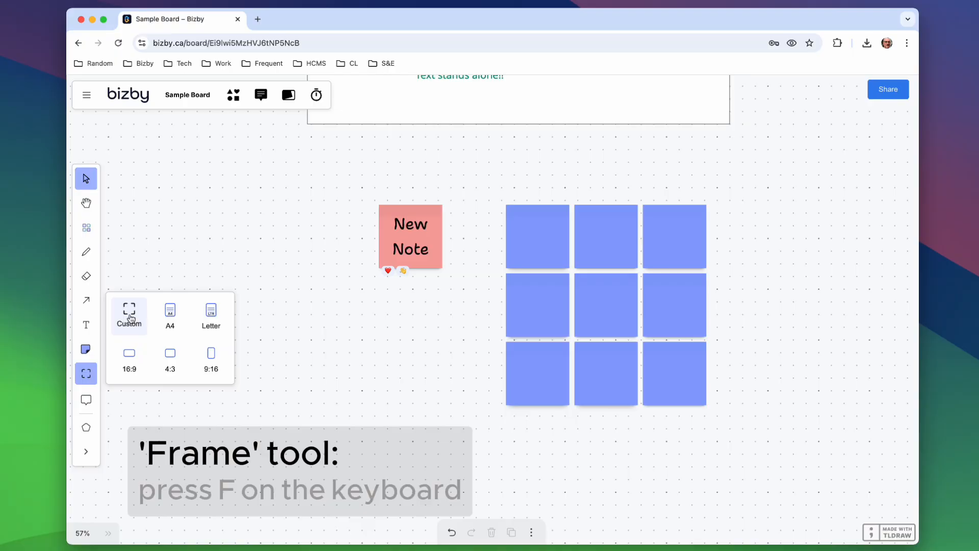
{"action": "left_click", "coordinate": [130, 319]}
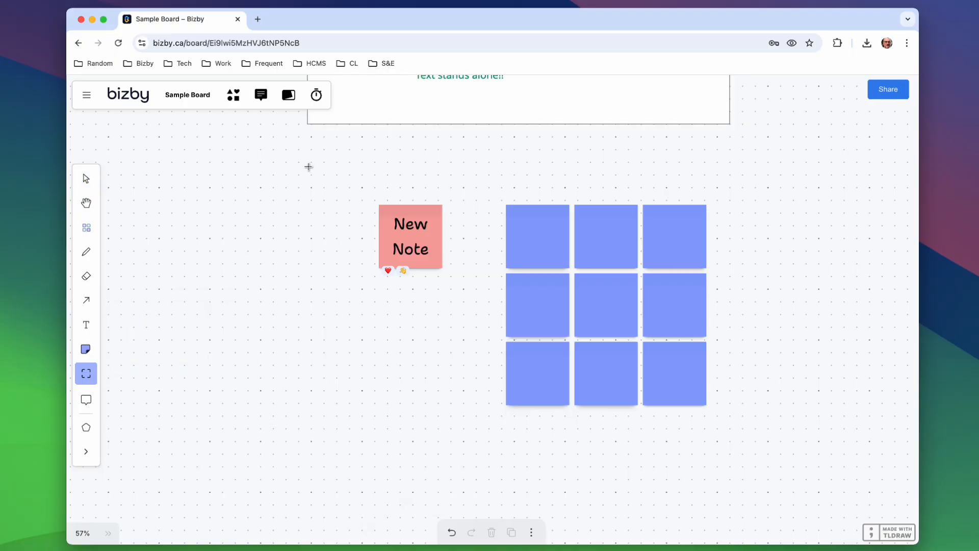
{"action": "left_click_drag", "start_coordinate": [308, 165], "coordinate": [731, 431]}
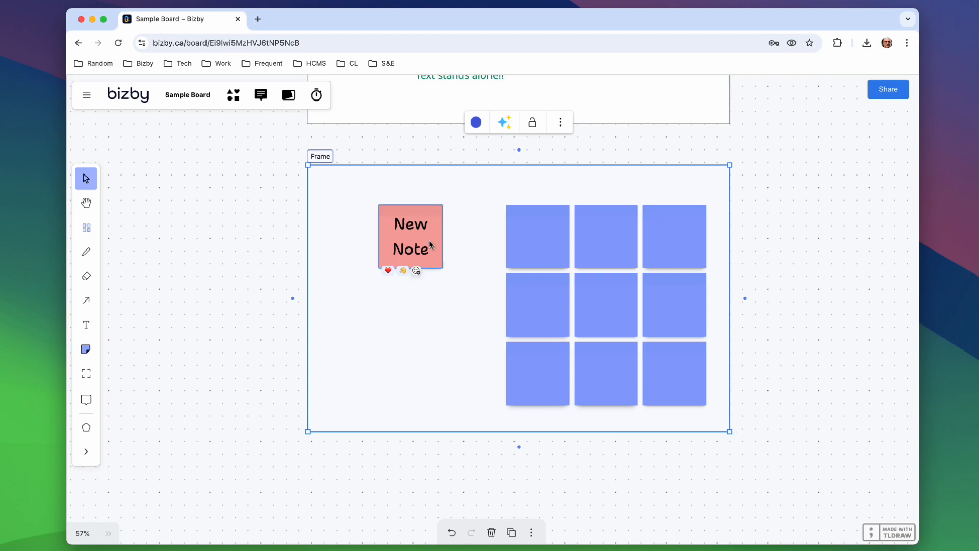
Nudge the new frame slightly down with its contents and set its color to black
{"action": "mouse_move", "coordinate": [327, 159]}
{"action": "left_mouse_down"}
{"action": "mouse_move", "coordinate": [339, 185]}
{"action": "mouse_move", "coordinate": [302, 162]}
{"action": "mouse_move", "coordinate": [329, 164]}
{"action": "left_mouse_up"}
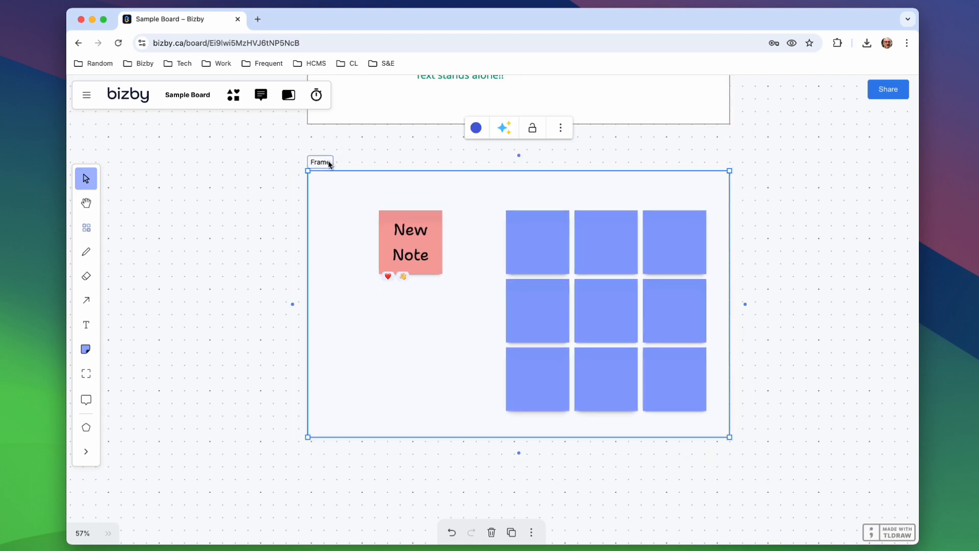
{"action": "left_click", "coordinate": [473, 127]}
{"action": "left_click", "coordinate": [424, 199]}
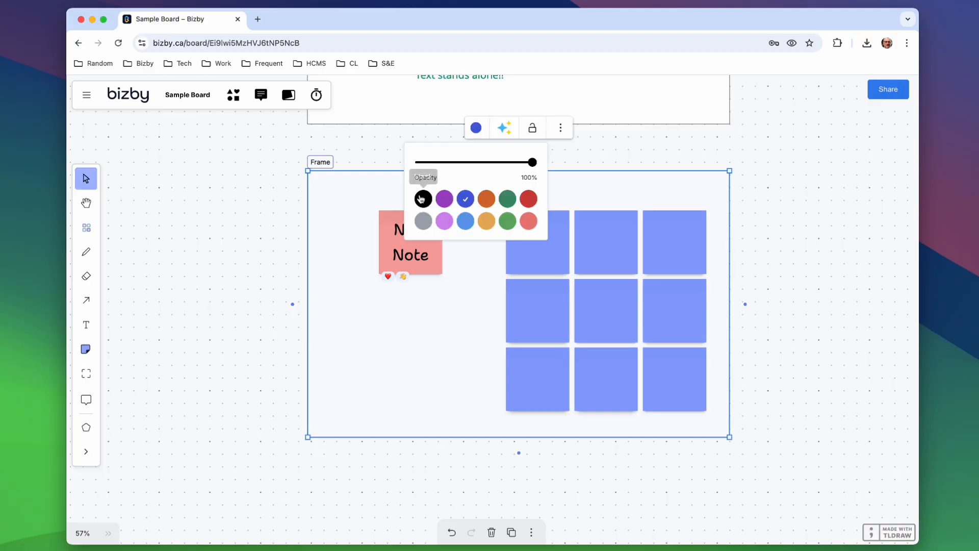
{"action": "left_click", "coordinate": [257, 218]}
Move the "New Note" sticky out of the frame to its left, and shift the frame slightly down without it
{"action": "left_click", "coordinate": [423, 225]}
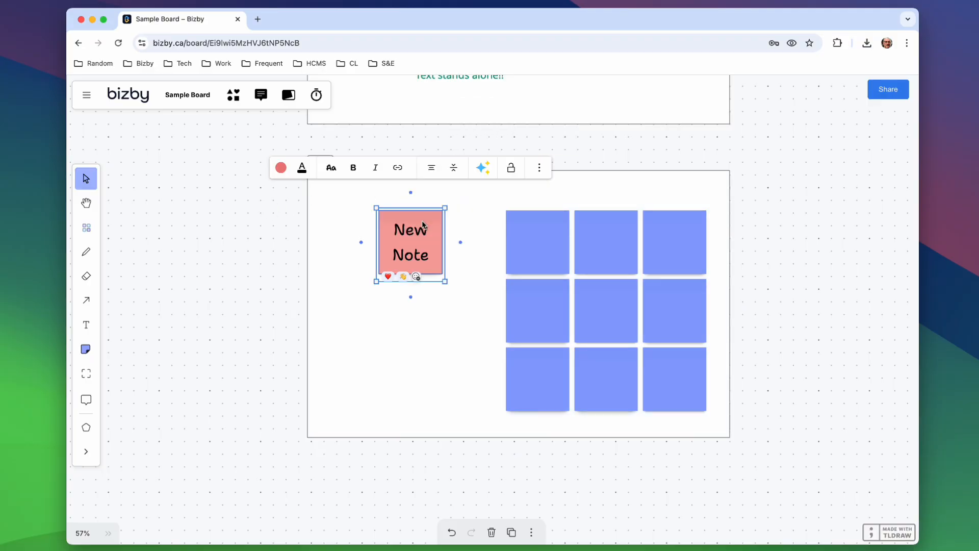
{"action": "left_click_drag", "start_coordinate": [422, 233], "coordinate": [266, 241]}
{"action": "mouse_move", "coordinate": [329, 159]}
{"action": "left_mouse_down"}
{"action": "mouse_move", "coordinate": [372, 175]}
{"action": "mouse_move", "coordinate": [324, 190]}
{"action": "mouse_move", "coordinate": [328, 176]}
{"action": "left_mouse_up"}
Return the "New Note" sticky to the left part of the frame and nudge the frame slightly up with its contents
{"action": "left_click_drag", "start_coordinate": [257, 233], "coordinate": [370, 246]}
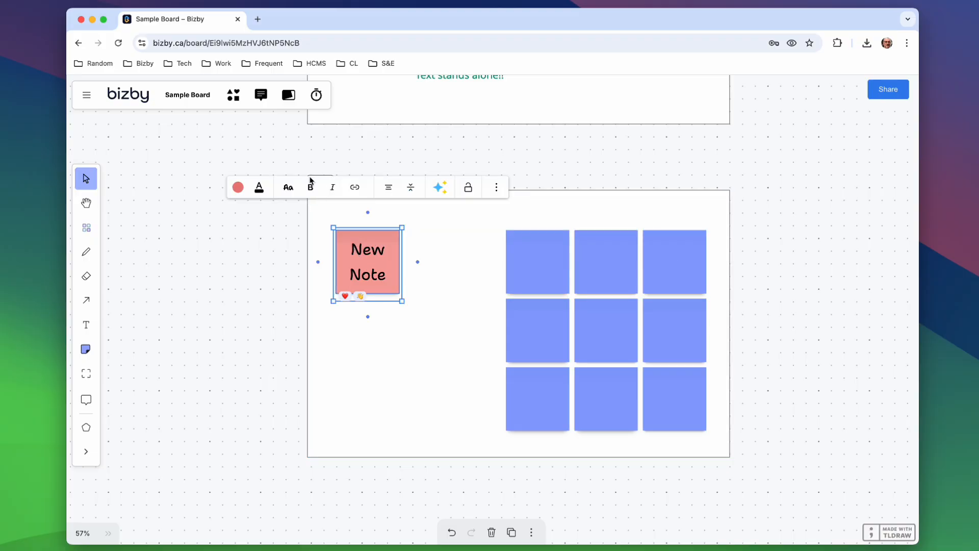
{"action": "left_click", "coordinate": [267, 223]}
{"action": "mouse_move", "coordinate": [321, 181]}
{"action": "left_mouse_down"}
{"action": "mouse_move", "coordinate": [322, 167]}
{"action": "mouse_move", "coordinate": [325, 178]}
{"action": "left_mouse_up"}
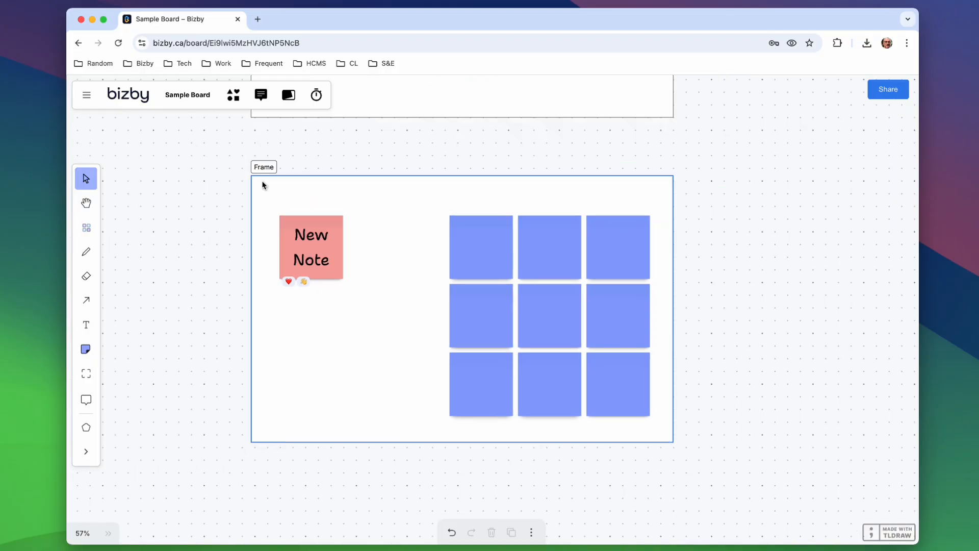
Export the lower frame with the "New Note" sticky and blue note grid as a PDF
{"action": "left_click", "coordinate": [264, 167]}
{"action": "left_click", "coordinate": [504, 133]}
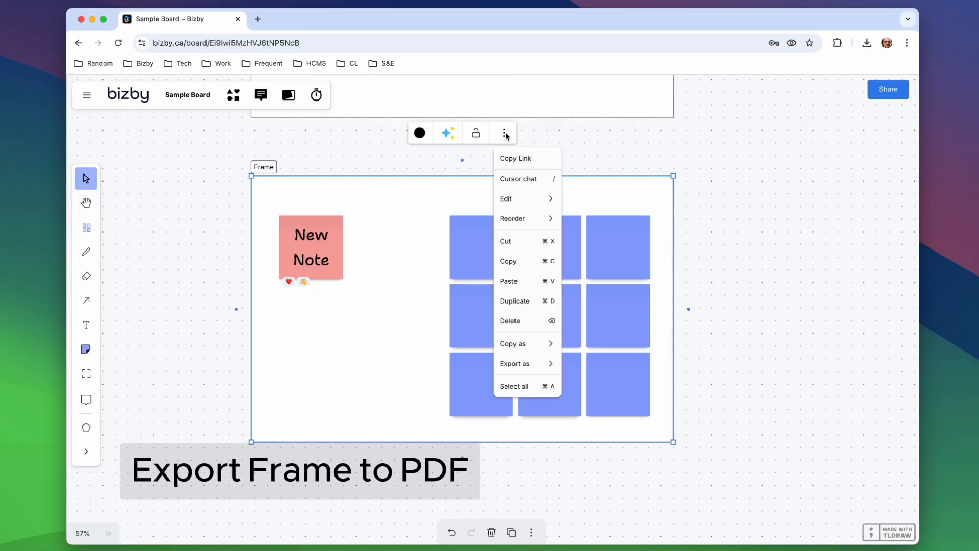
{"action": "mouse_move", "coordinate": [538, 366]}
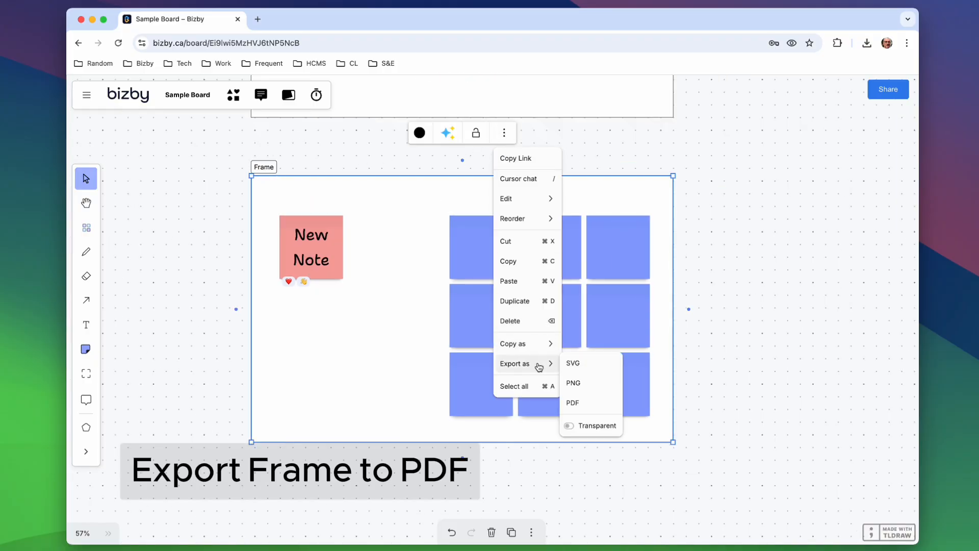
{"action": "left_click", "coordinate": [592, 407]}
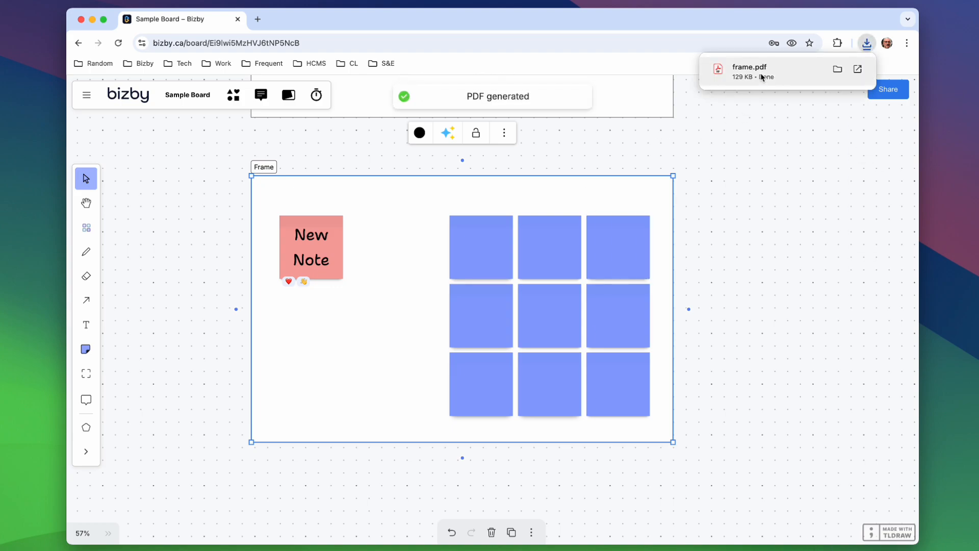
Open the downloaded frame.pdf, check the whole exported page, and return to the board by closing it
{"action": "left_click", "coordinate": [762, 78]}
{"action": "scroll", "coordinate": [647, 197], "scroll_direction": "down", "scroll_amount": 1}
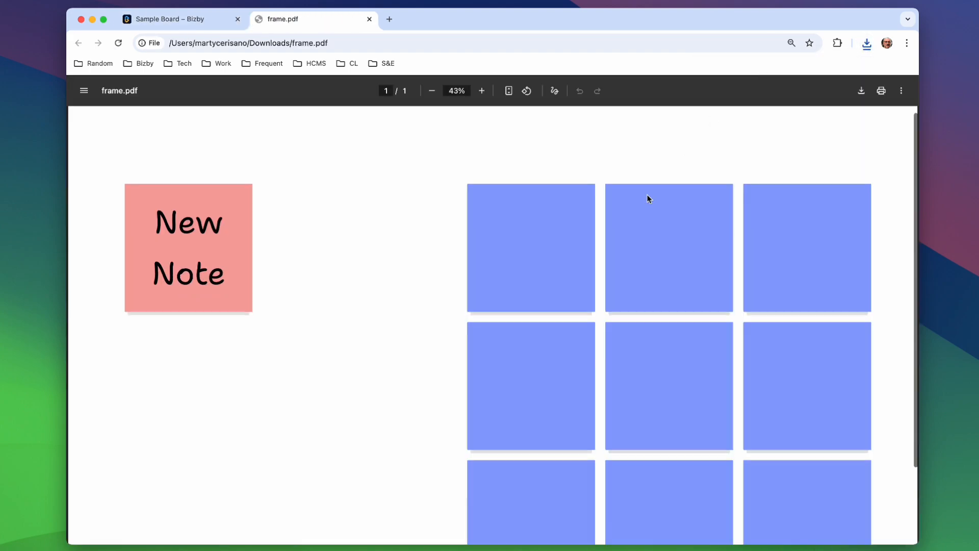
{"action": "scroll", "coordinate": [621, 232], "scroll_direction": "down", "scroll_amount": 3}
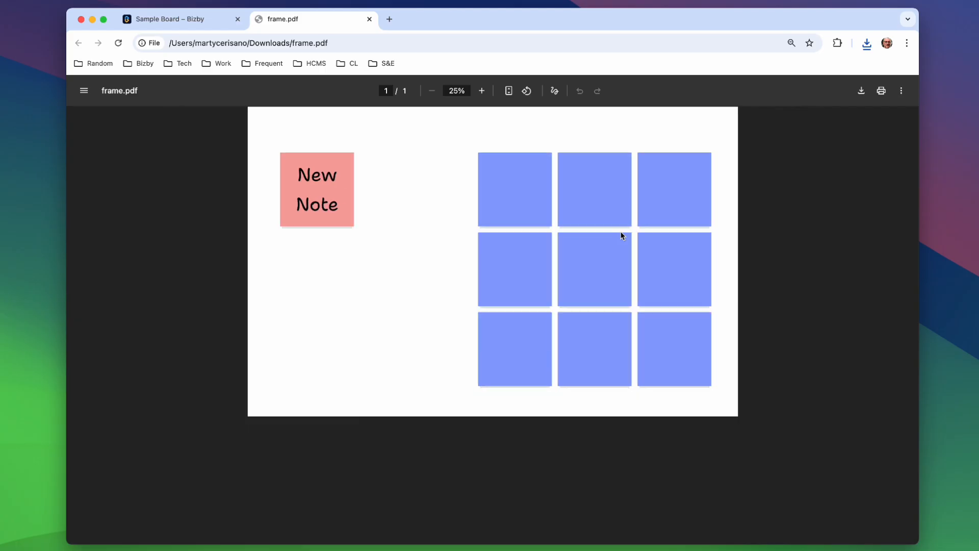
{"action": "left_click", "coordinate": [370, 19]}
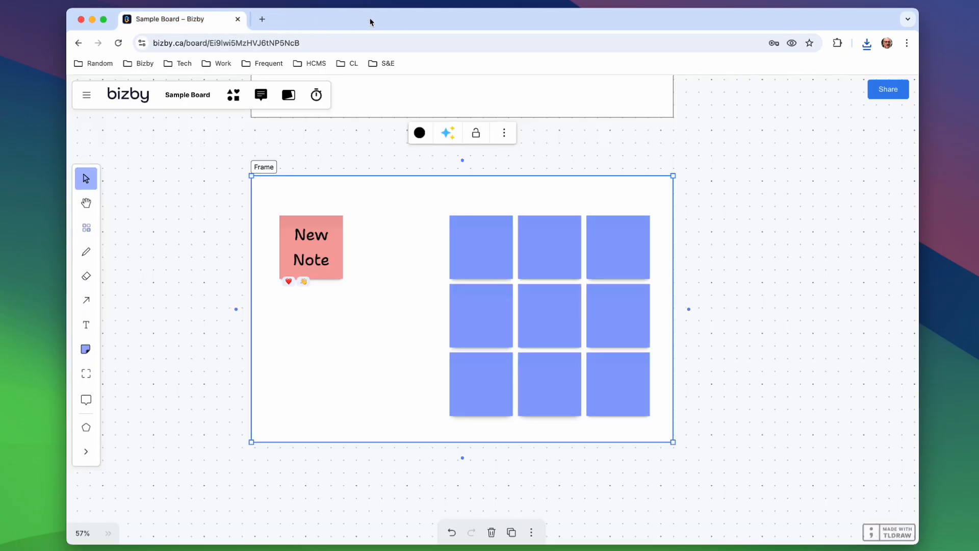
Add the comment "I added a new frame!" in the empty frame area between the "New Note" sticky and the blue notes
{"action": "left_click", "coordinate": [202, 240]}
{"action": "scroll", "coordinate": [186, 384], "scroll_direction": "up", "scroll_amount": 5}
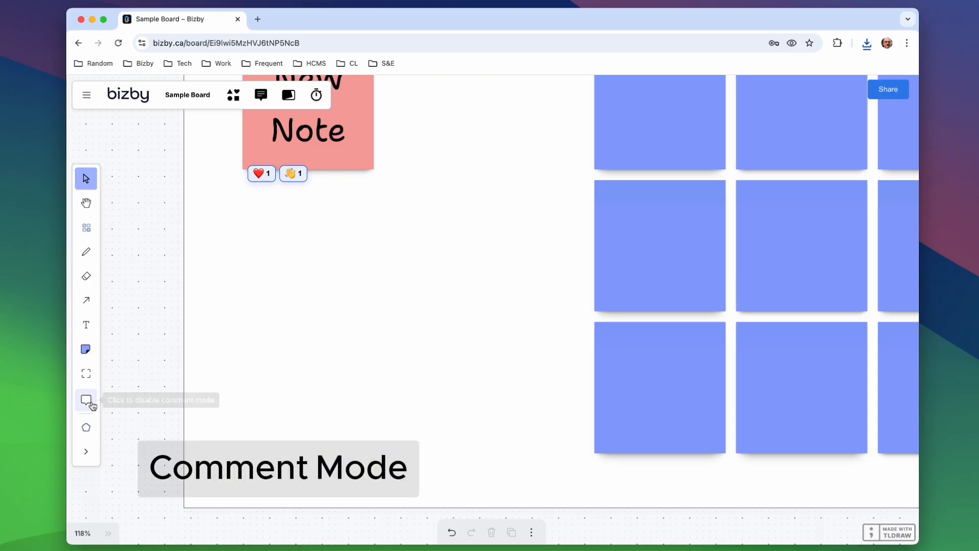
{"action": "left_click", "coordinate": [88, 401]}
{"action": "left_click", "coordinate": [496, 160]}
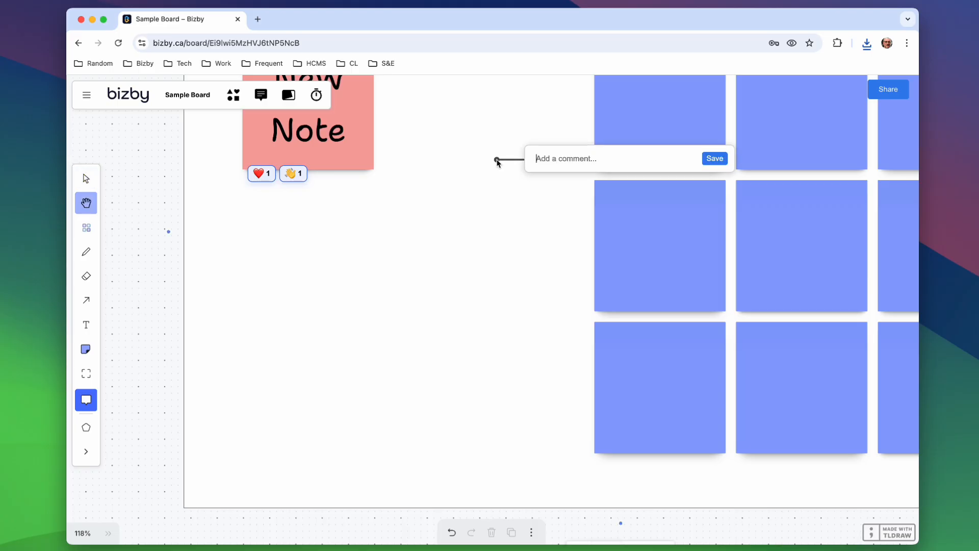
{"action": "type", "text": "I added a new frame!"}
{"action": "key", "text": "Return"}
Leave comment mode and move the comment marker to just above the upper-left corner of the "New Note" sticky
{"action": "scroll", "coordinate": [475, 158], "scroll_direction": "up", "scroll_amount": 3}
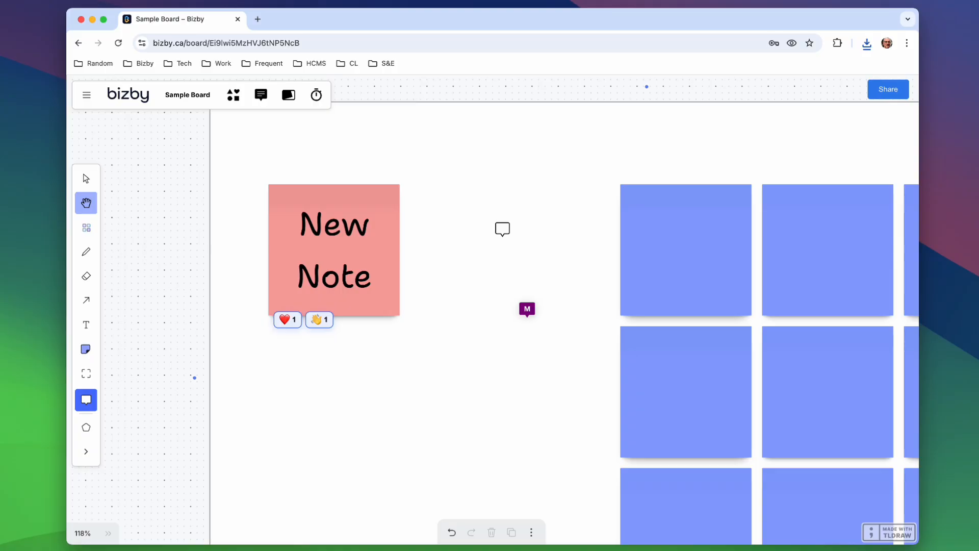
{"action": "key", "text": "Escape"}
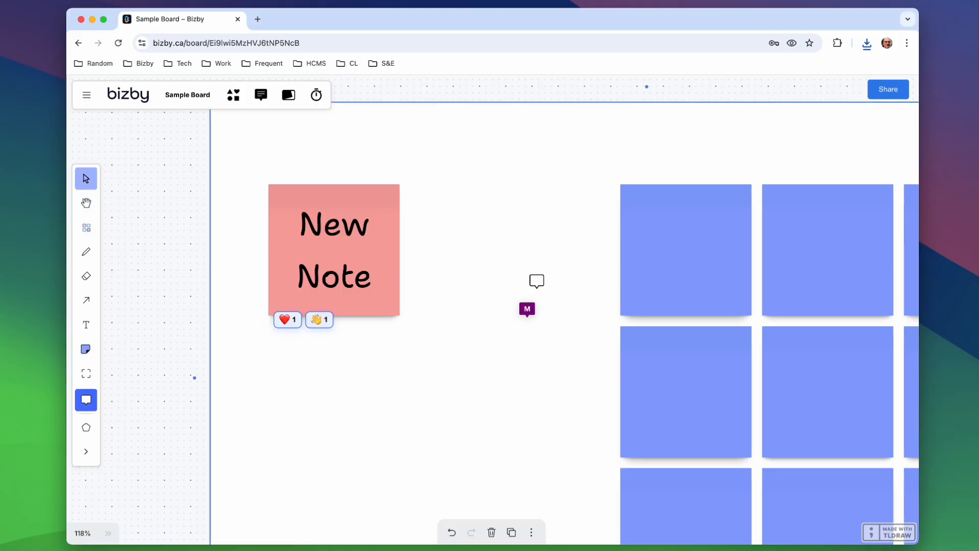
{"action": "mouse_move", "coordinate": [529, 309]}
{"action": "mouse_move", "coordinate": [529, 309]}
{"action": "left_mouse_down"}
{"action": "mouse_move", "coordinate": [418, 153]}
{"action": "mouse_move", "coordinate": [372, 140]}
{"action": "mouse_move", "coordinate": [259, 141]}
{"action": "left_mouse_up"}
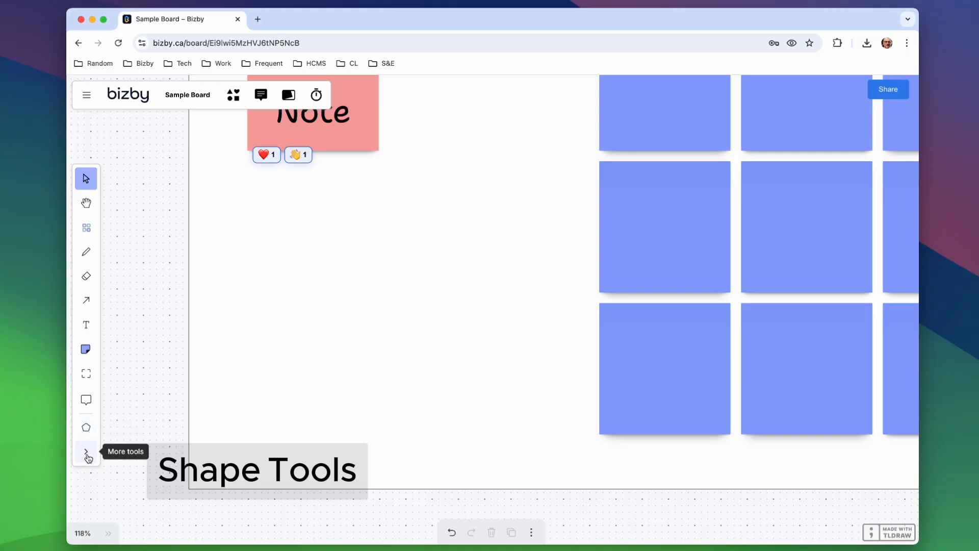
Draw a cloud shape below the "New Note" sticky, about as wide as the sticky, and label it "Shape Text"
{"action": "left_click", "coordinate": [87, 453]}
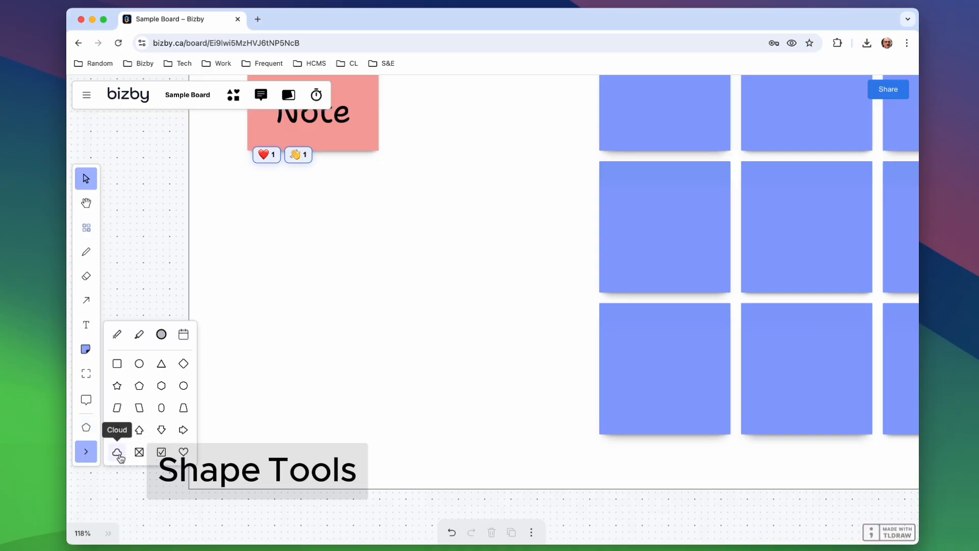
{"action": "left_click", "coordinate": [118, 452]}
{"action": "left_click_drag", "start_coordinate": [256, 240], "coordinate": [393, 331]}
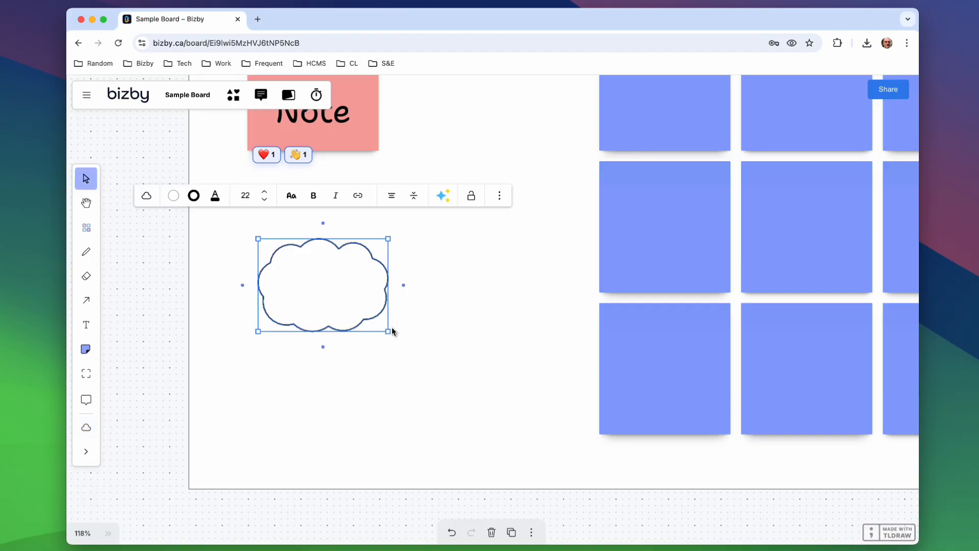
{"action": "scroll", "coordinate": [325, 256], "scroll_direction": "up", "scroll_amount": 5}
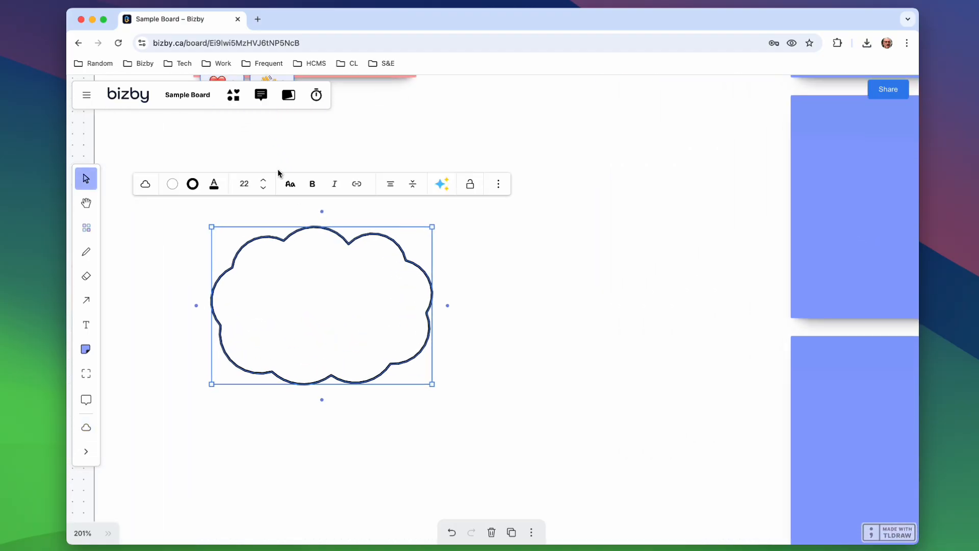
{"action": "double_click", "coordinate": [320, 298]}
{"action": "type", "text": "Shap"}
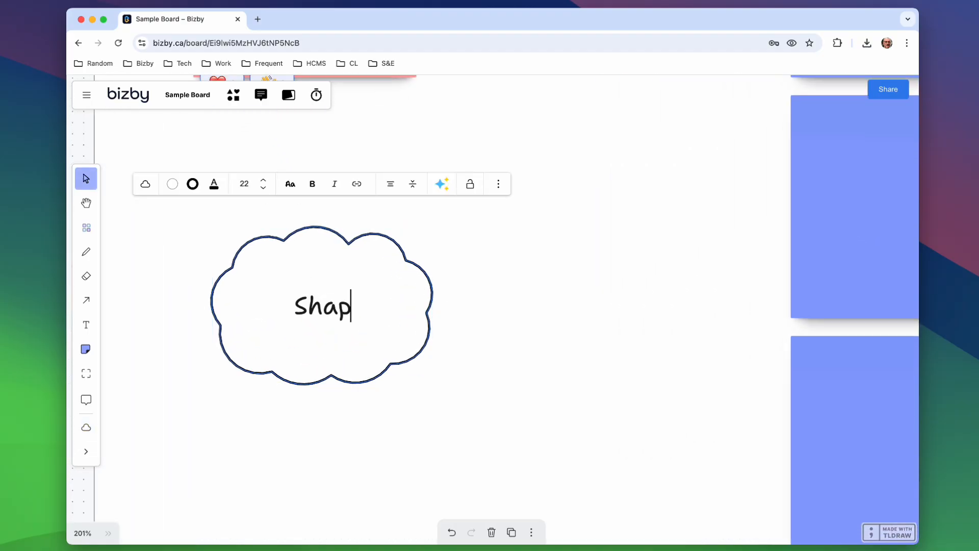
{"action": "type", "text": "e Text"}
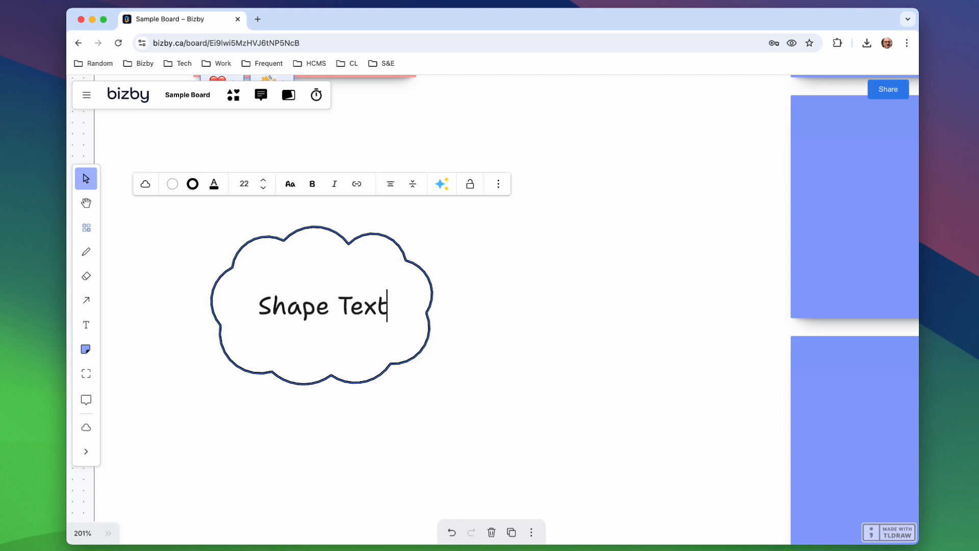
{"action": "left_click", "coordinate": [474, 256]}
Fill the cloud with black and lower the fill opacity so it appears mid-gray
{"action": "left_click", "coordinate": [417, 273]}
{"action": "left_click", "coordinate": [173, 184]}
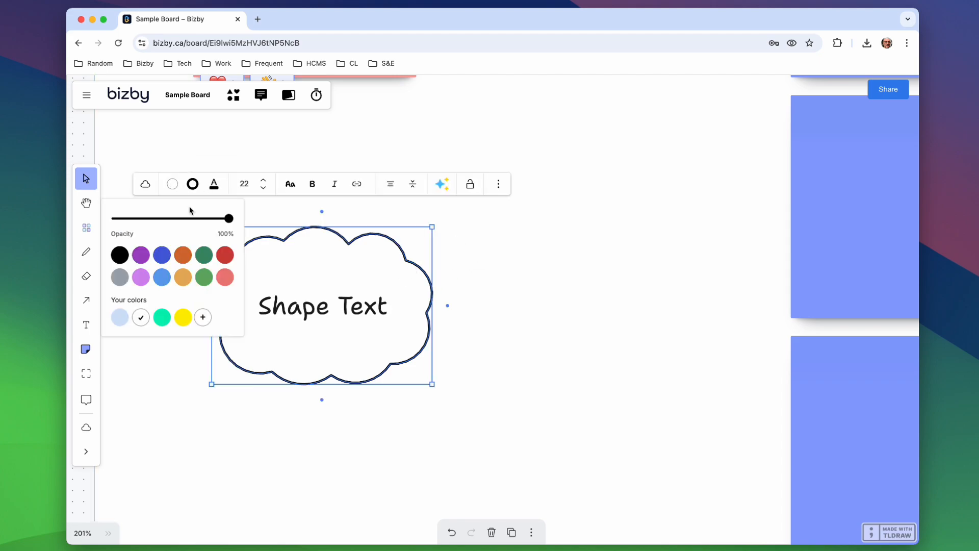
{"action": "left_click", "coordinate": [118, 255]}
{"action": "left_click_drag", "start_coordinate": [228, 219], "coordinate": [157, 234]}
Thicken the cloud's outline to about 8px and color it black after trying white and light purple
{"action": "left_click", "coordinate": [192, 183]}
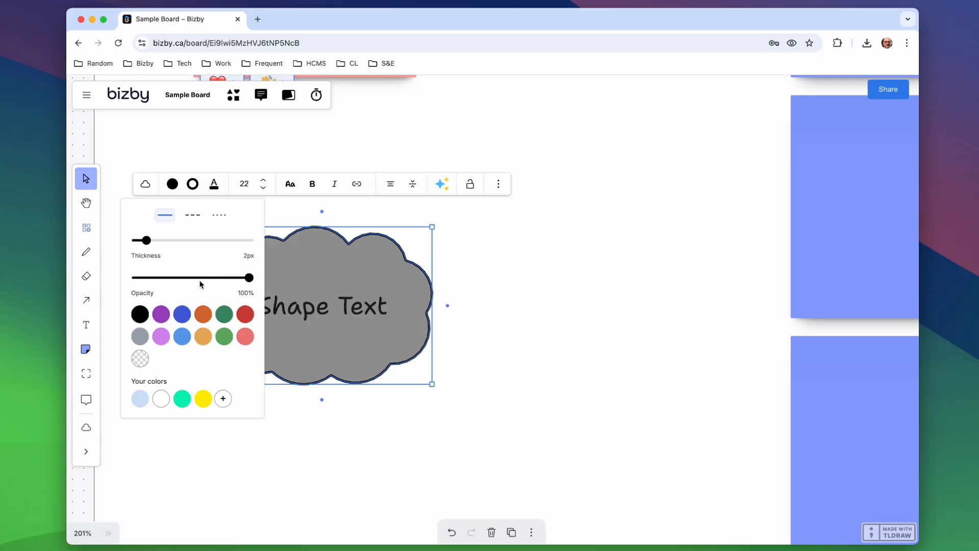
{"action": "left_click", "coordinate": [161, 398]}
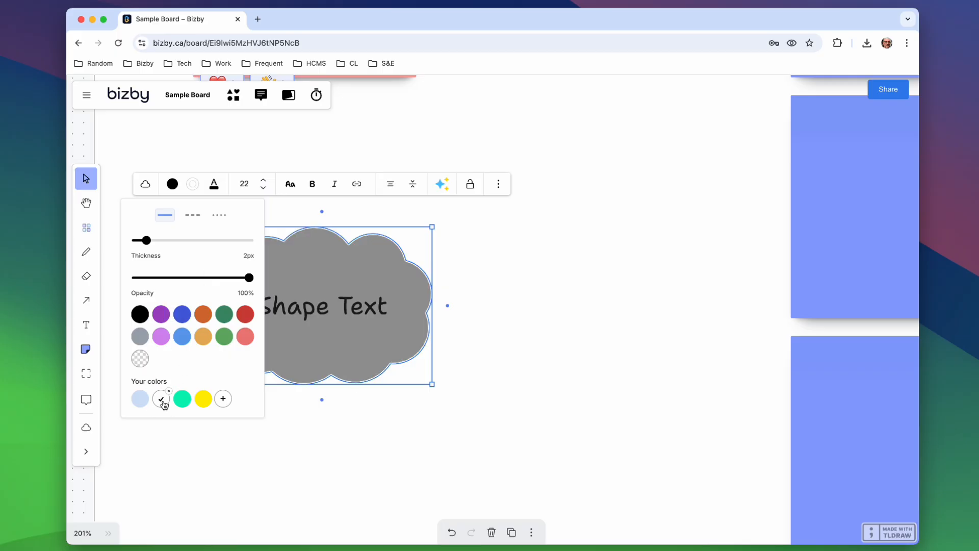
{"action": "left_click", "coordinate": [161, 336]}
{"action": "left_click_drag", "start_coordinate": [146, 241], "coordinate": [212, 248]}
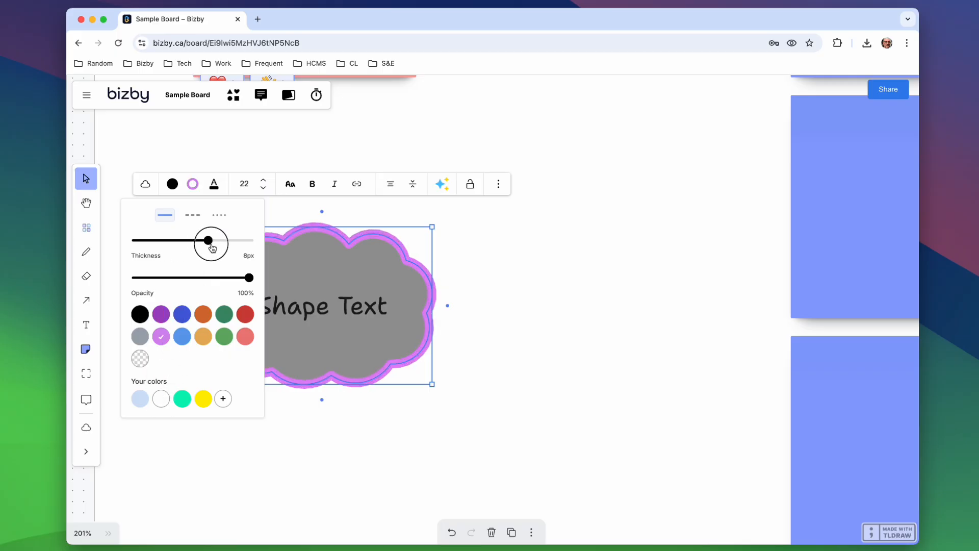
{"action": "left_click", "coordinate": [140, 314]}
Set the cloud's text color to white and deselect the shape
{"action": "left_click", "coordinate": [214, 186]}
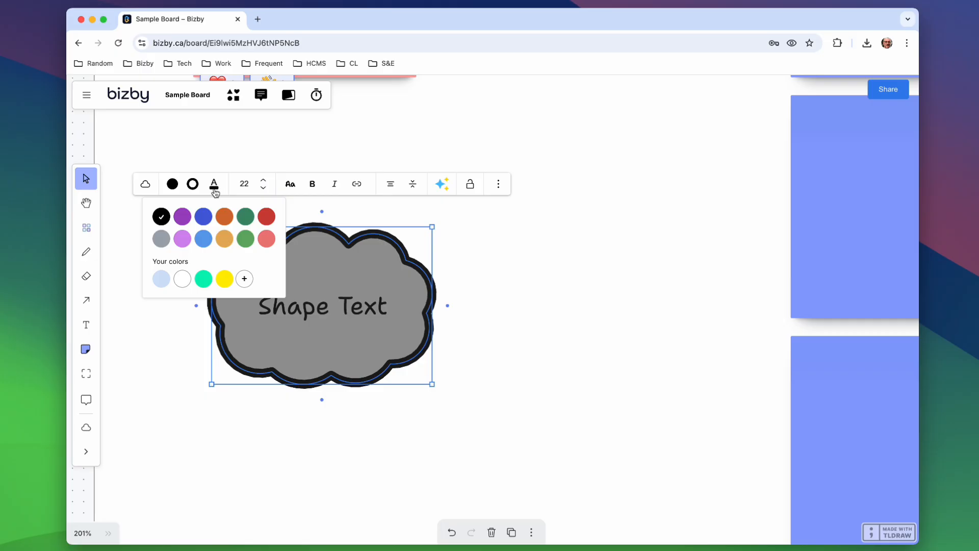
{"action": "left_click", "coordinate": [187, 281]}
{"action": "key", "text": "Escape"}
Connect the bottom of the "New Note" sticky to the top of the cloud with an arrow
{"action": "scroll", "coordinate": [398, 259], "scroll_direction": "down", "scroll_amount": 5}
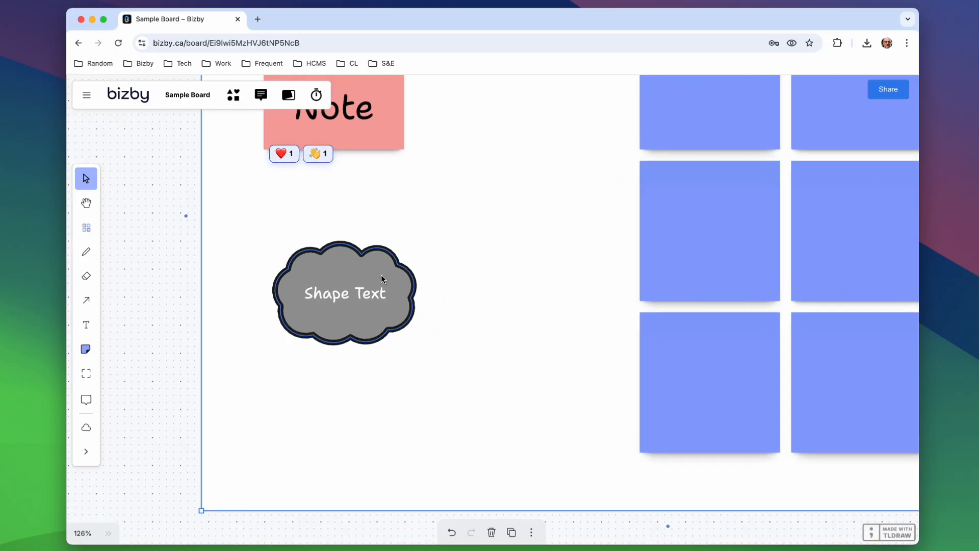
{"action": "scroll", "coordinate": [381, 276], "scroll_direction": "up", "scroll_amount": 3}
{"action": "left_click", "coordinate": [368, 216]}
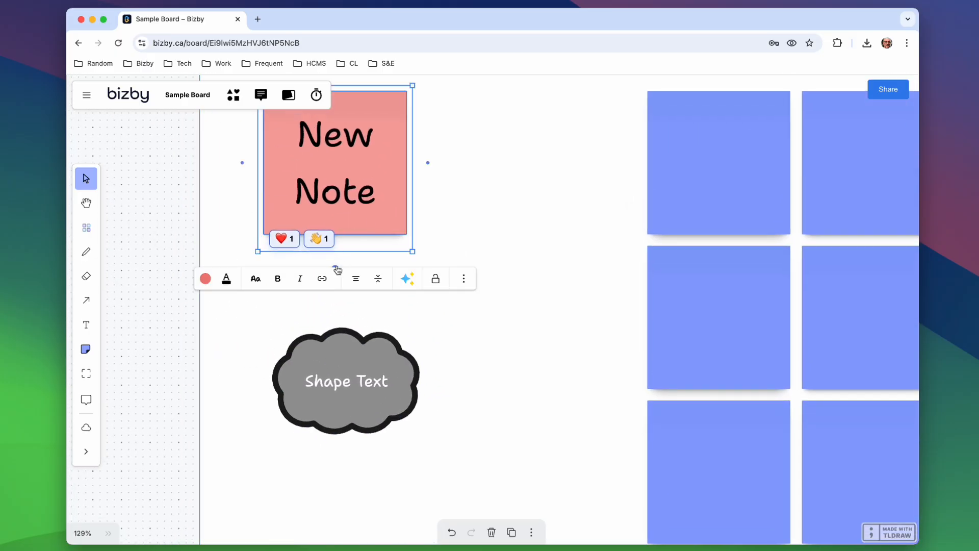
{"action": "left_click_drag", "start_coordinate": [337, 269], "coordinate": [343, 334]}
{"action": "scroll", "coordinate": [338, 341], "scroll_direction": "down", "scroll_amount": 2}
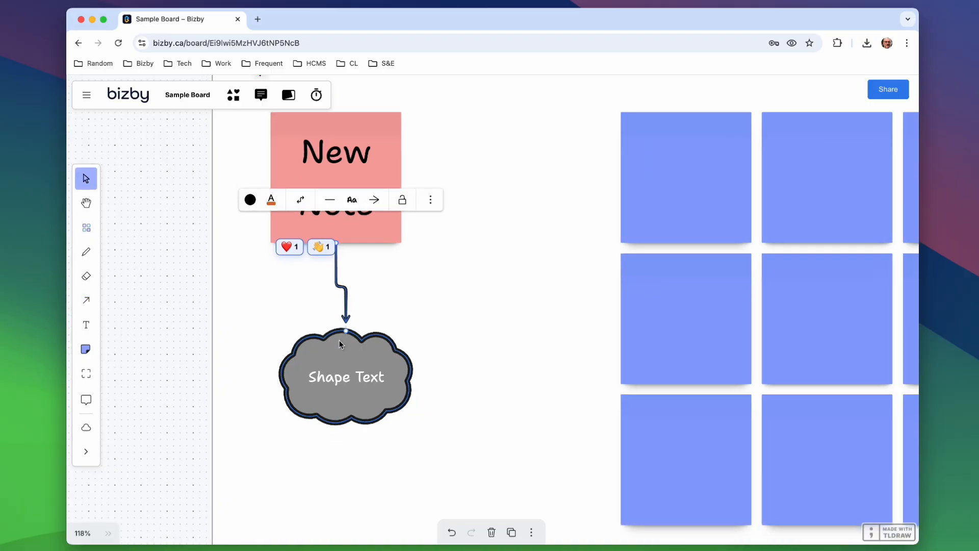
Add a second connector arrow from the right side of the "New Note" sticky to the cloud's right side
{"action": "scroll", "coordinate": [338, 340], "scroll_direction": "down", "scroll_amount": 4}
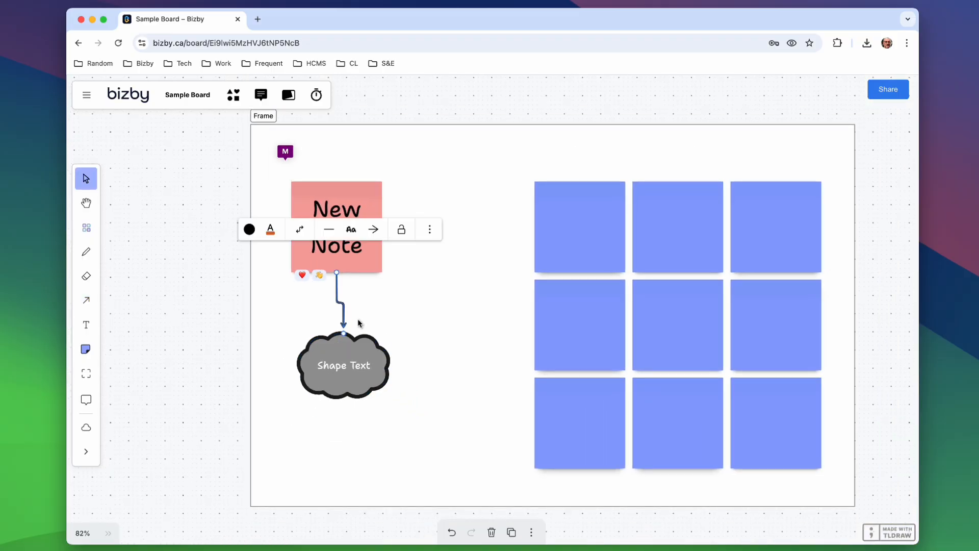
{"action": "left_click", "coordinate": [367, 214]}
{"action": "key", "text": "a"}
{"action": "left_click_drag", "start_coordinate": [405, 228], "coordinate": [395, 367]}
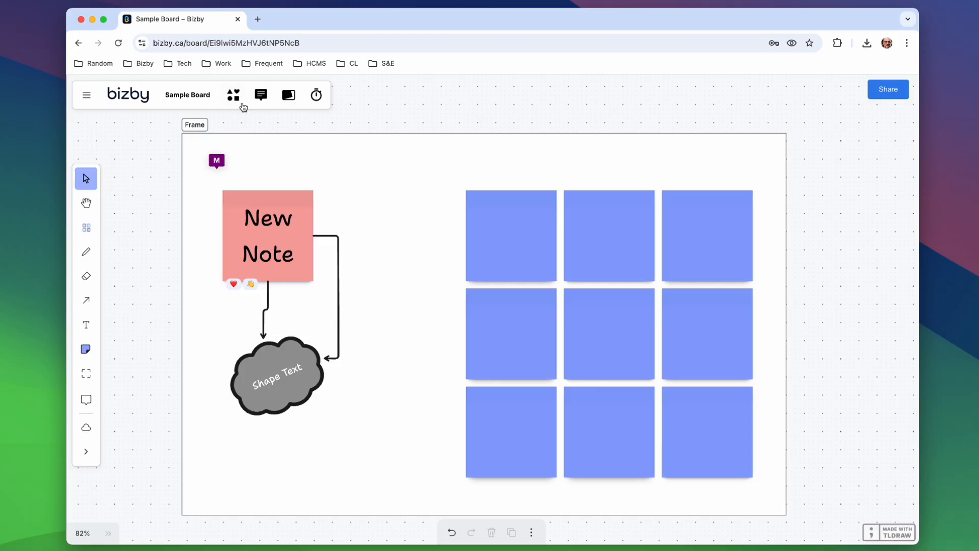
In the board's shape list, hide and show the lower frame again, and hide its upper-left blue note
{"action": "left_click", "coordinate": [238, 102]}
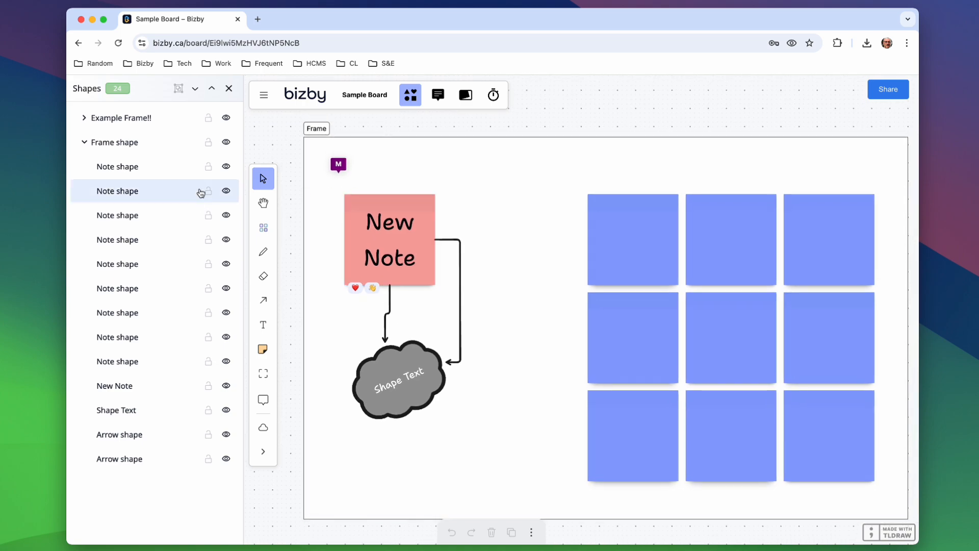
{"action": "left_click", "coordinate": [226, 143]}
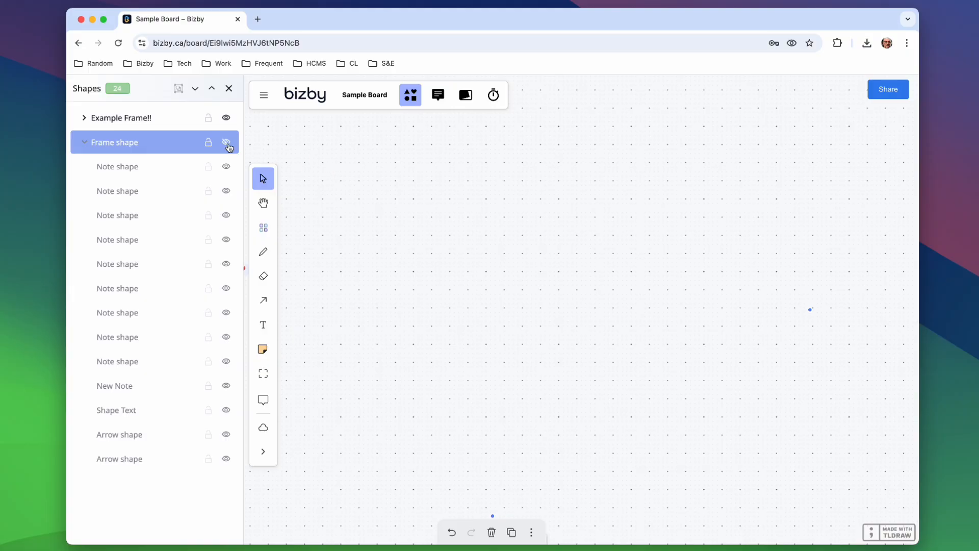
{"action": "left_click", "coordinate": [226, 142]}
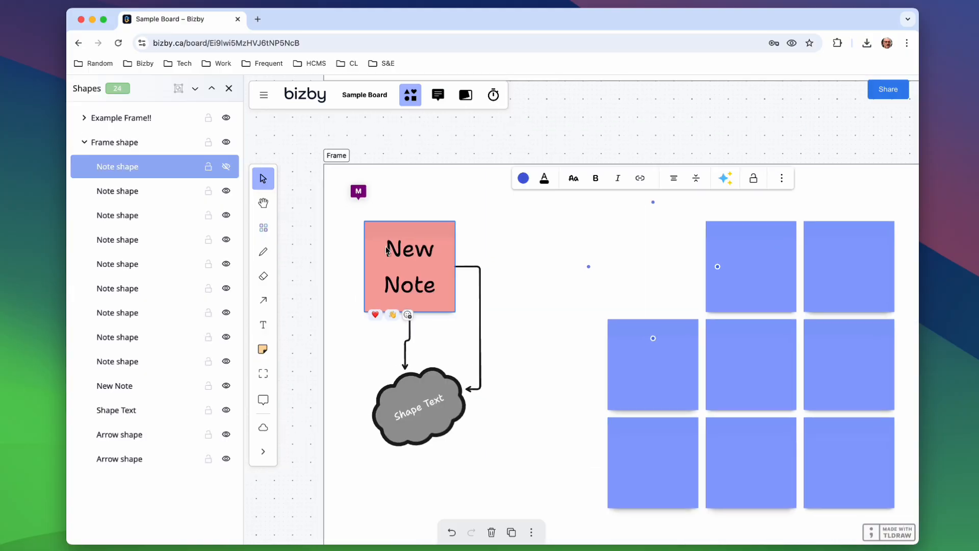
Lock the "New Note" sticky, try selecting it and the cloud on the board, and close the shape list
{"action": "left_click", "coordinate": [388, 250]}
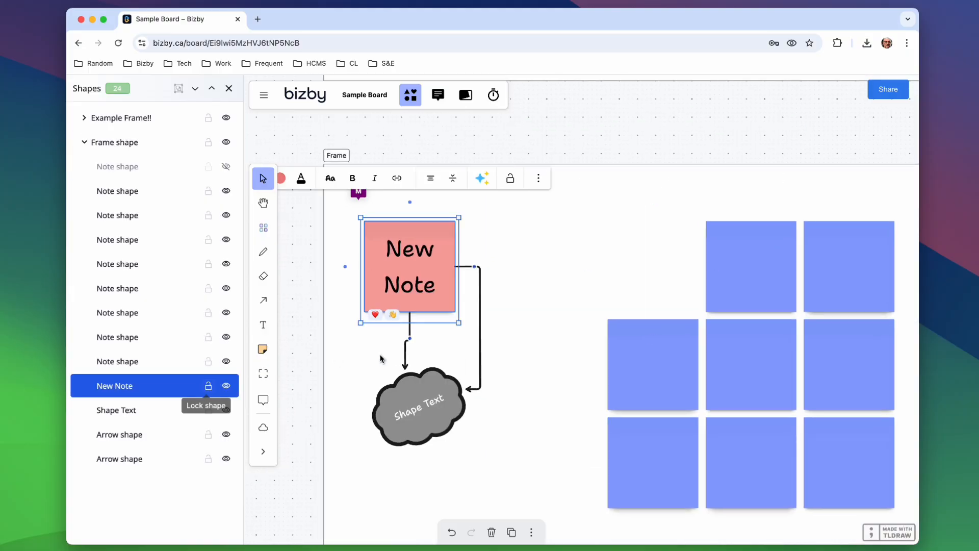
{"action": "left_click", "coordinate": [432, 391]}
{"action": "left_click", "coordinate": [411, 286]}
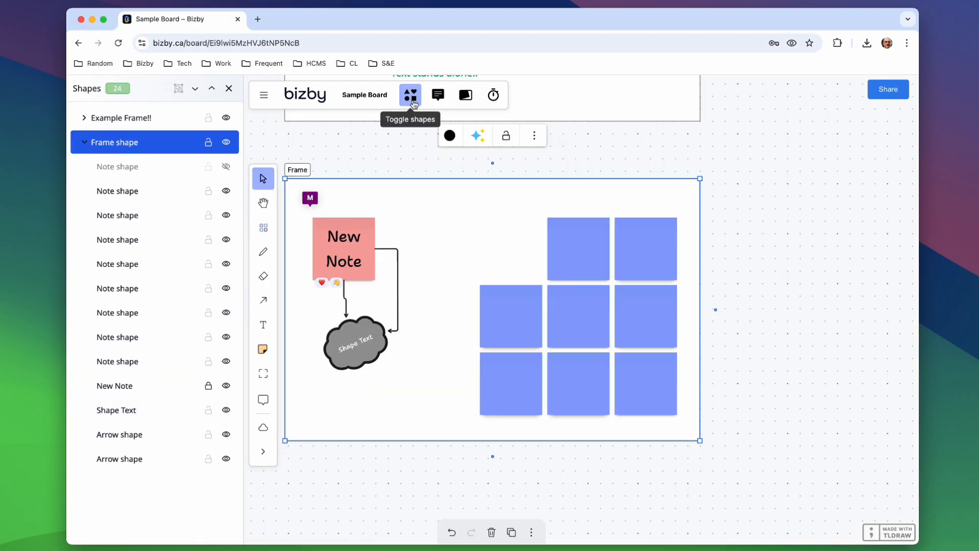
{"action": "left_click", "coordinate": [411, 95]}
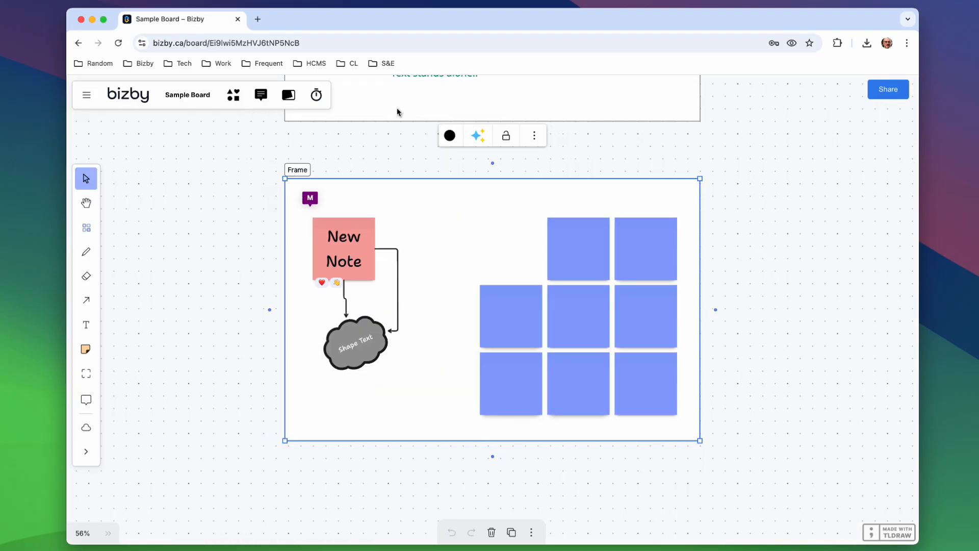
Open the list of all comments on the board and view it alongside the lower frame
{"action": "left_click", "coordinate": [261, 95]}
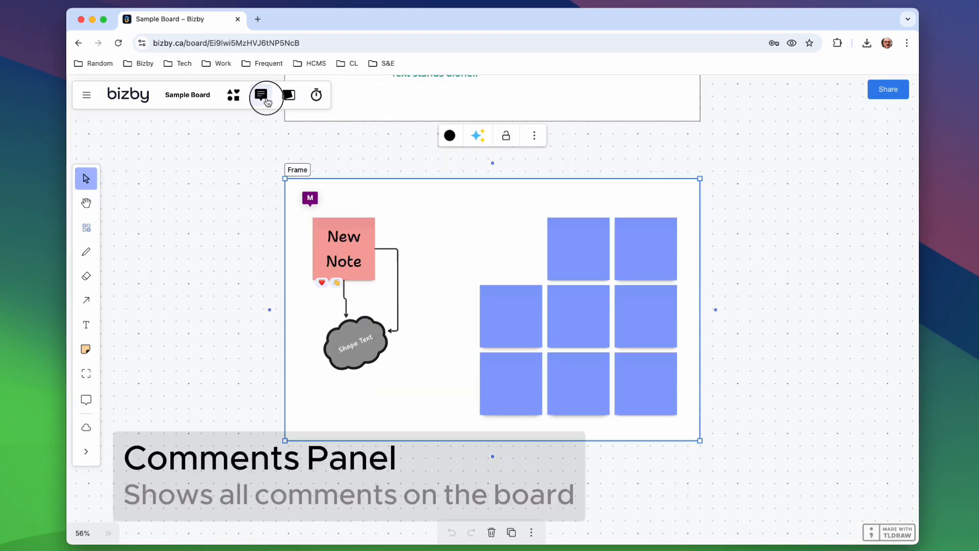
{"action": "scroll", "coordinate": [354, 144], "scroll_direction": "left", "scroll_amount": 1}
{"action": "scroll", "coordinate": [354, 143], "scroll_direction": "up", "scroll_amount": 1}
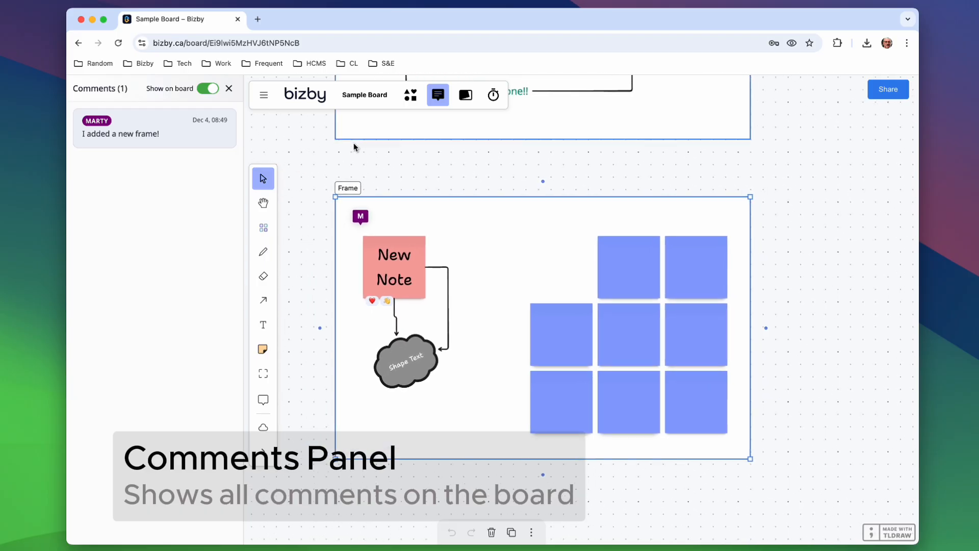
{"action": "left_click", "coordinate": [313, 180]}
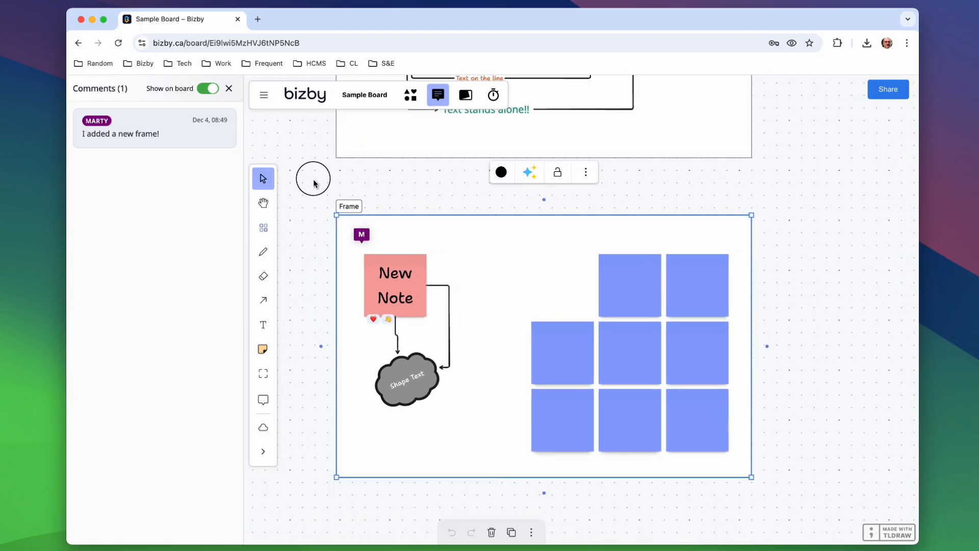
Open the "I added a new frame!" comment from the comment list, hide comments on the board, and close the list
{"action": "left_click", "coordinate": [194, 142]}
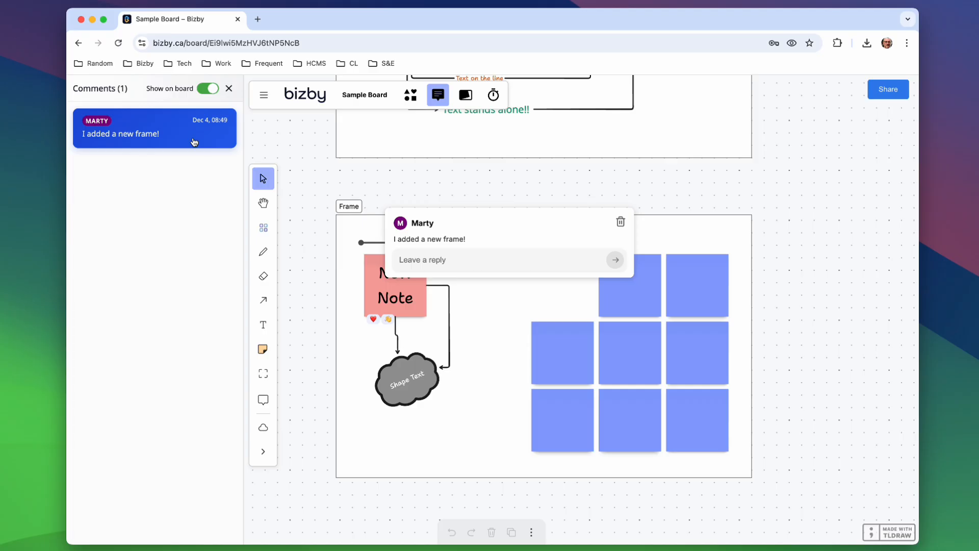
{"action": "left_click", "coordinate": [209, 90]}
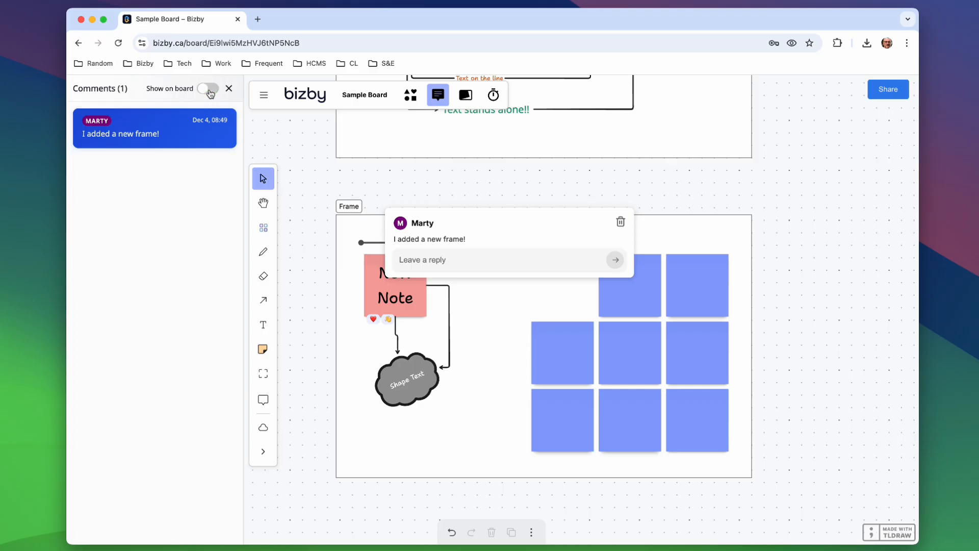
{"action": "left_click", "coordinate": [308, 159]}
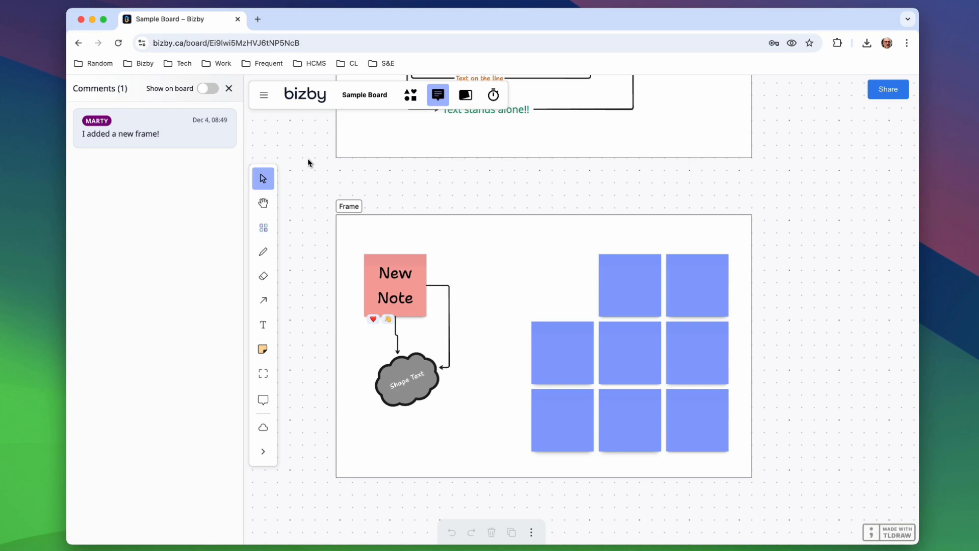
{"action": "scroll", "coordinate": [437, 97], "scroll_direction": "down", "scroll_amount": 1}
{"action": "left_click", "coordinate": [438, 95]}
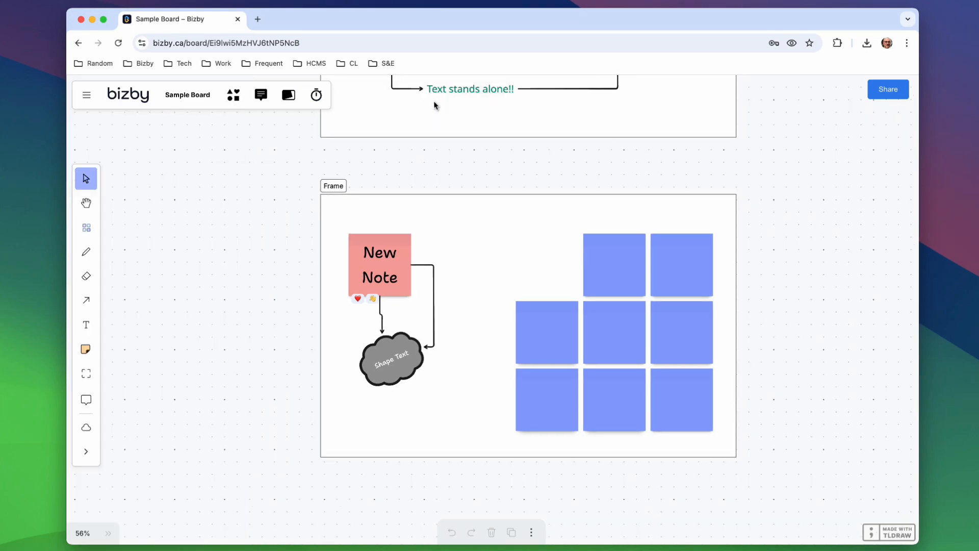
Open the slideshow, place it clear of the board's main content, and jump between Example Frame!! and Frame frame, ending on Example Frame!!
{"action": "left_click", "coordinate": [287, 96]}
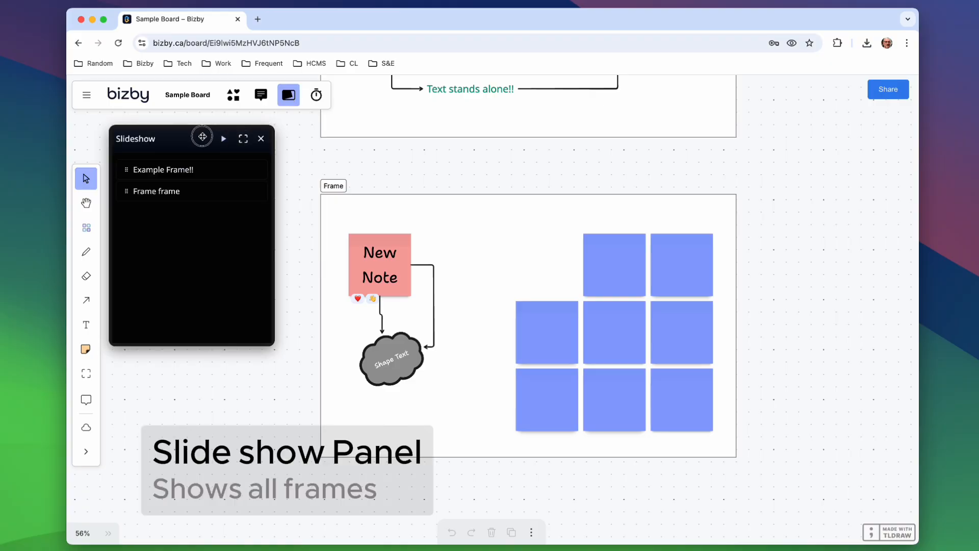
{"action": "left_click_drag", "start_coordinate": [201, 135], "coordinate": [841, 308]}
{"action": "left_click", "coordinate": [801, 341]}
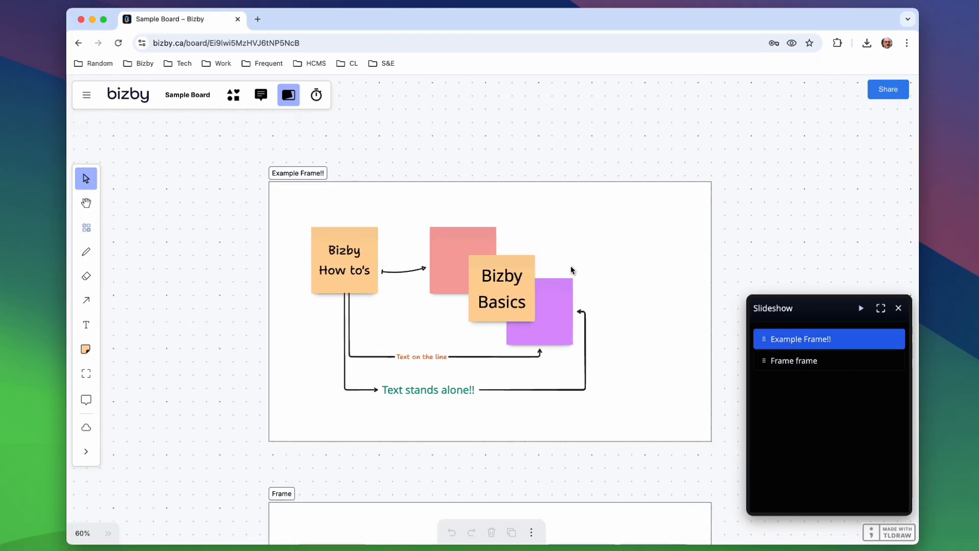
{"action": "scroll", "coordinate": [572, 268], "scroll_direction": "up", "scroll_amount": 4}
{"action": "scroll", "coordinate": [572, 268], "scroll_direction": "right", "scroll_amount": 3}
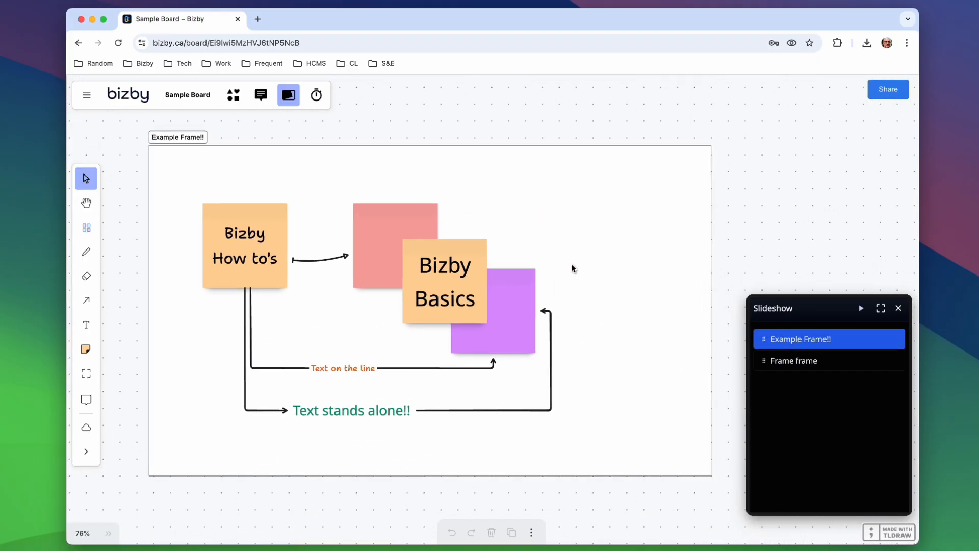
{"action": "left_click", "coordinate": [783, 363]}
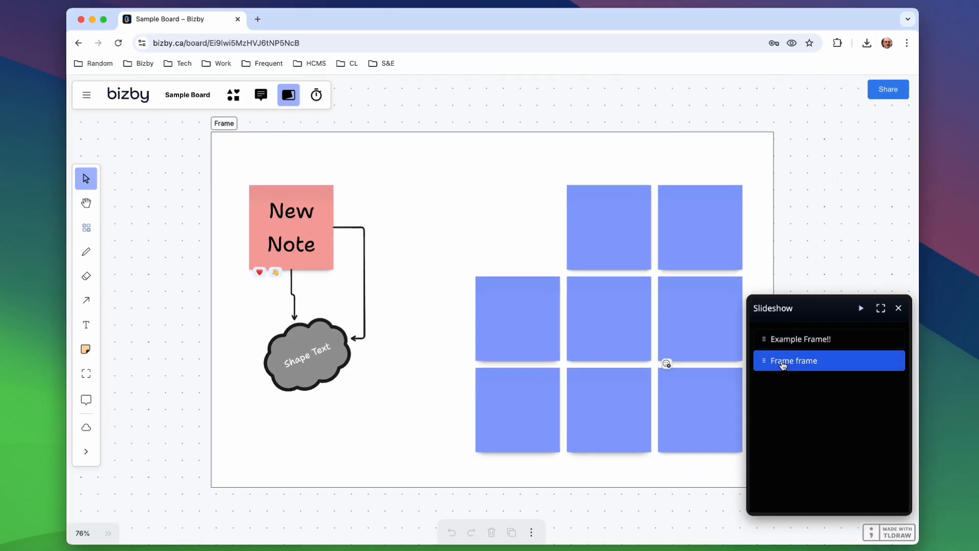
{"action": "left_click", "coordinate": [790, 342]}
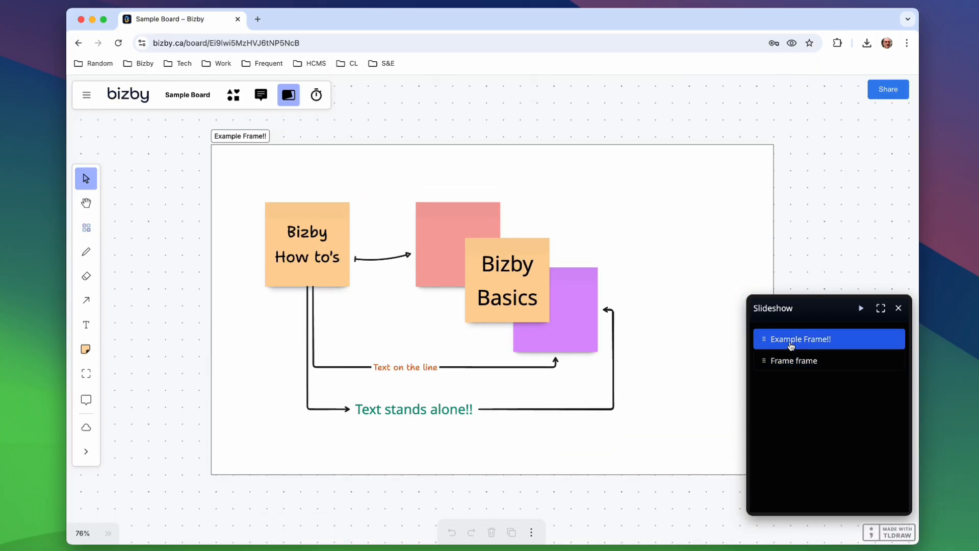